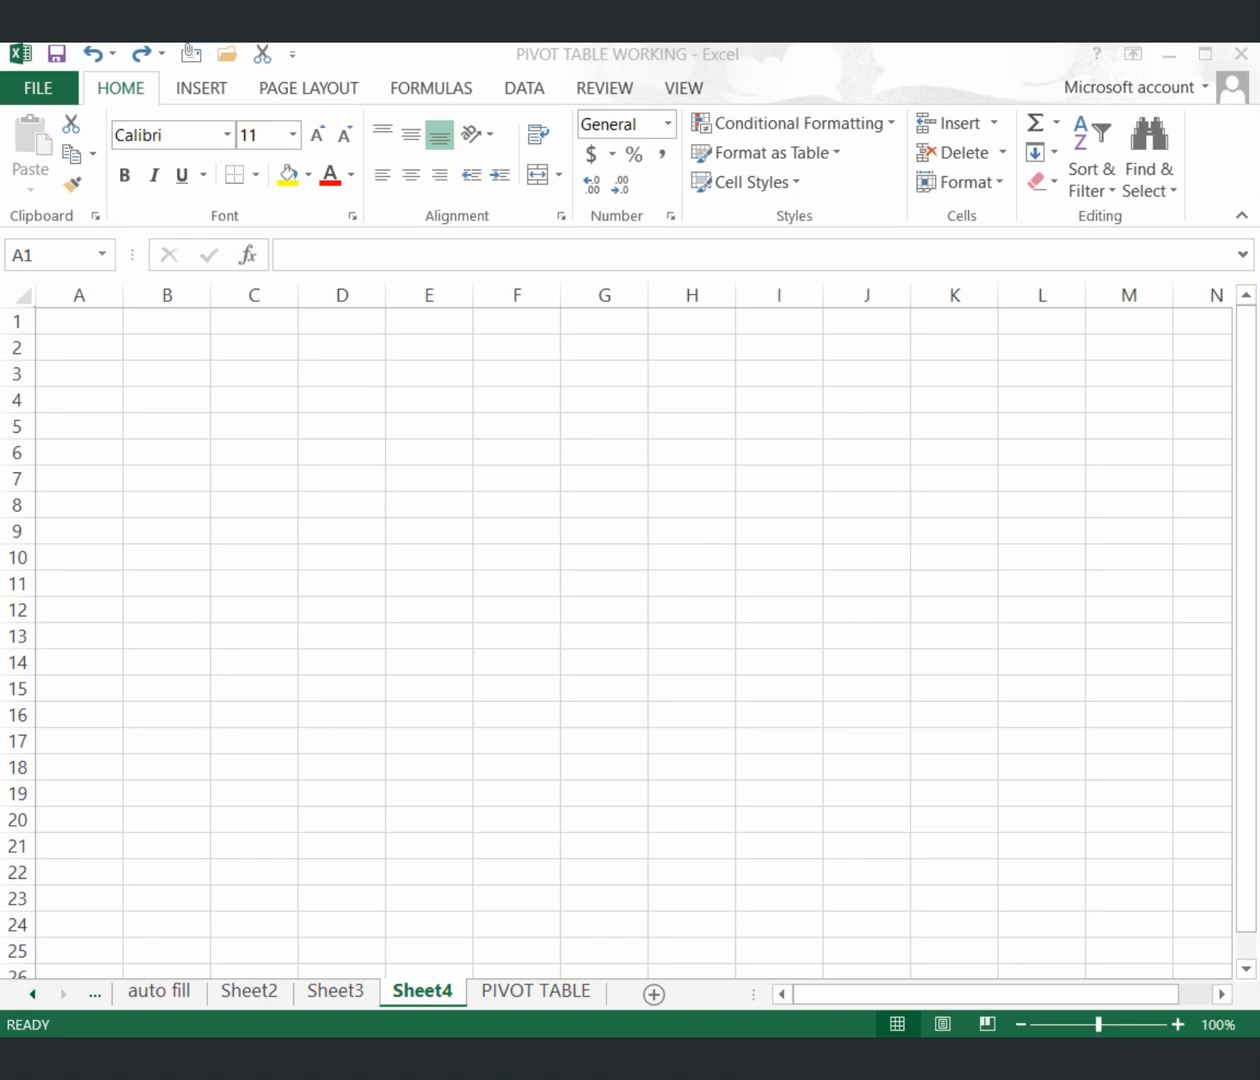
# Switch from the empty Sheet4 to the PIVOT TABLE sheet with the employee data table.
pyautogui.click(566, 988)
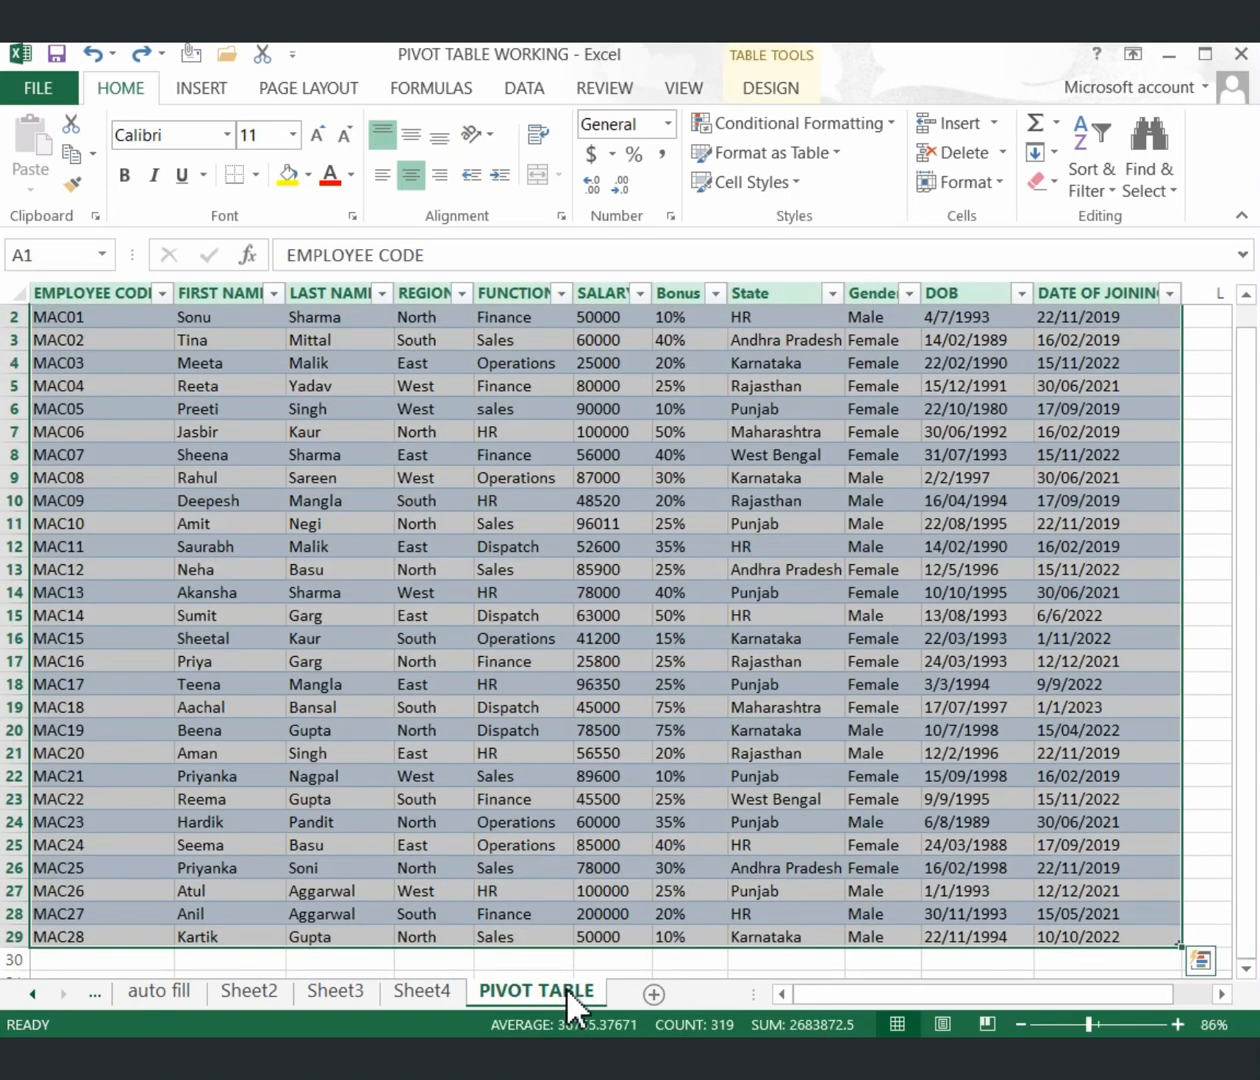
pyautogui.click(1197, 336)
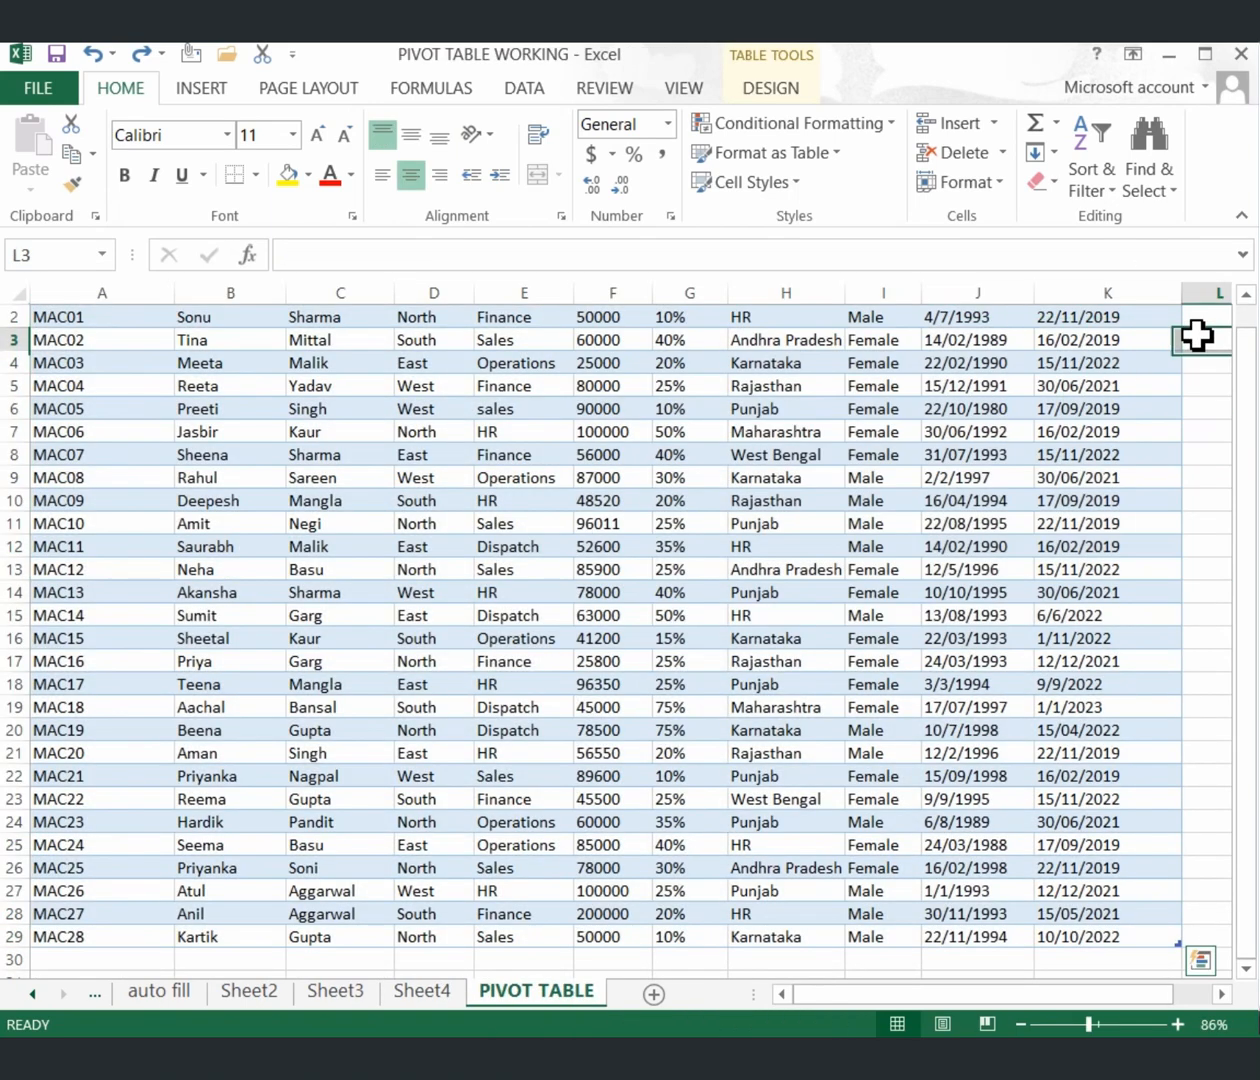
pyautogui.press('Up')
pyautogui.press('Up')
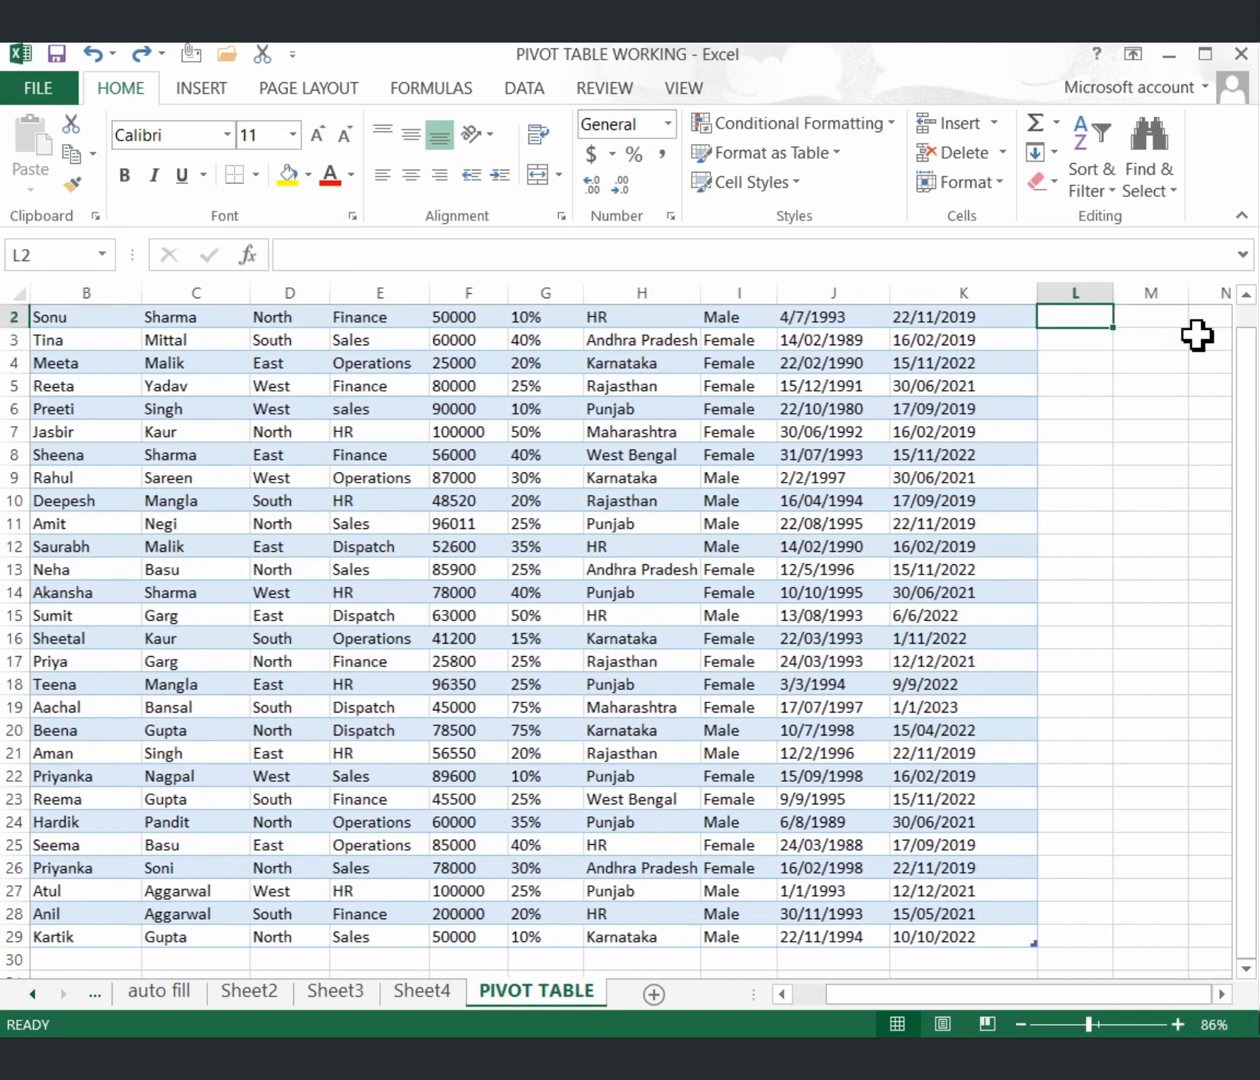
pyautogui.press('Left')
pyautogui.press('Left')
pyautogui.press('Left')
pyautogui.press('Left')
pyautogui.press('Left')
pyautogui.press('Left')
pyautogui.press('Left')
pyautogui.press('Left')
pyautogui.press('Left')
pyautogui.press('Left')
pyautogui.press('Left')
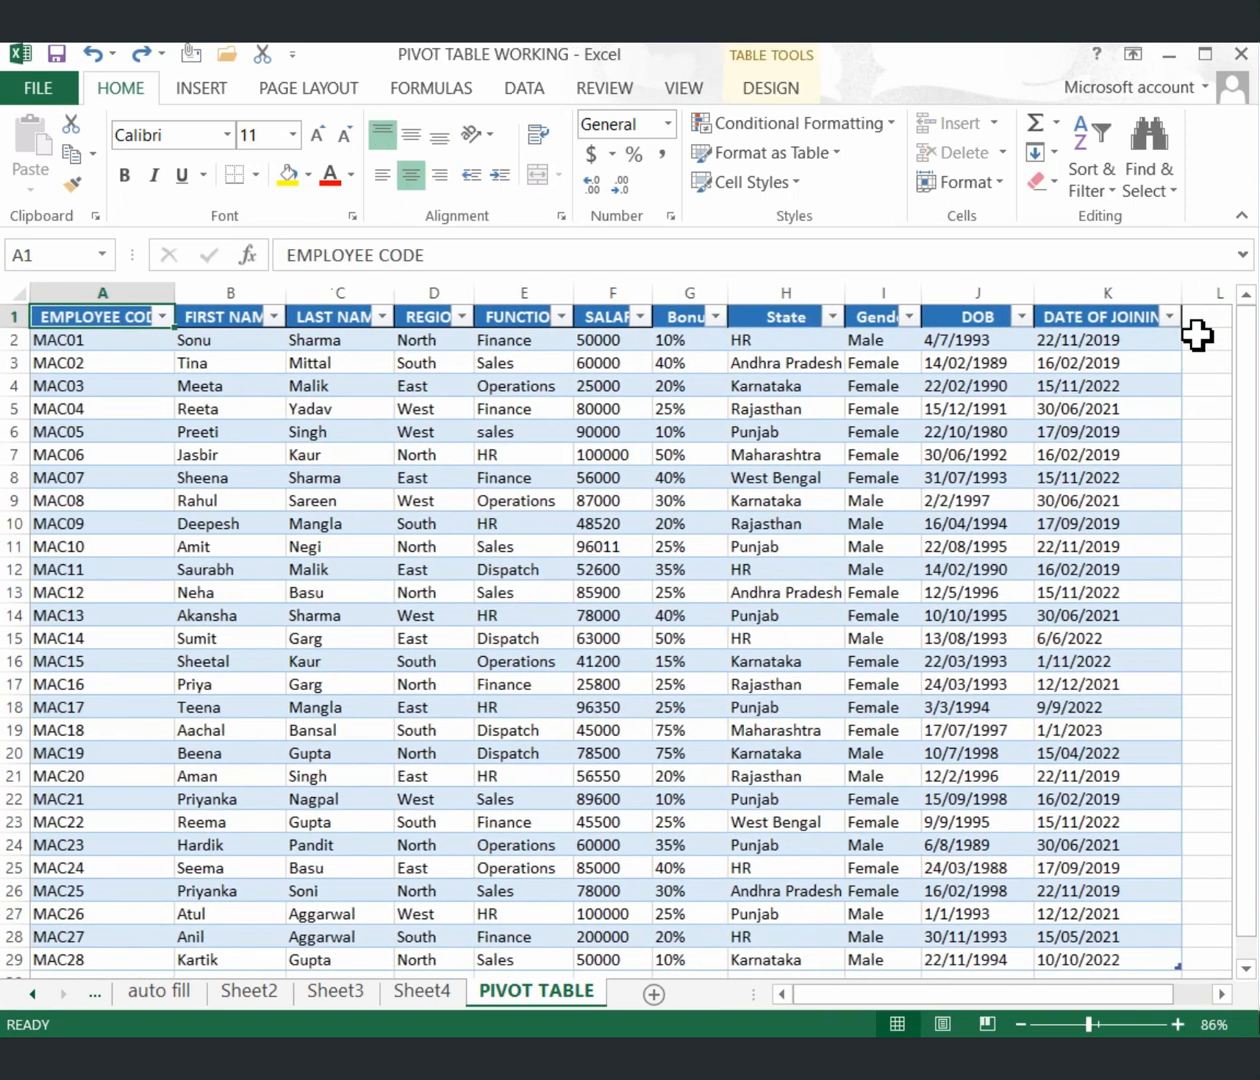
pyautogui.press('Right')
pyautogui.press('Right')
pyautogui.press('Right')
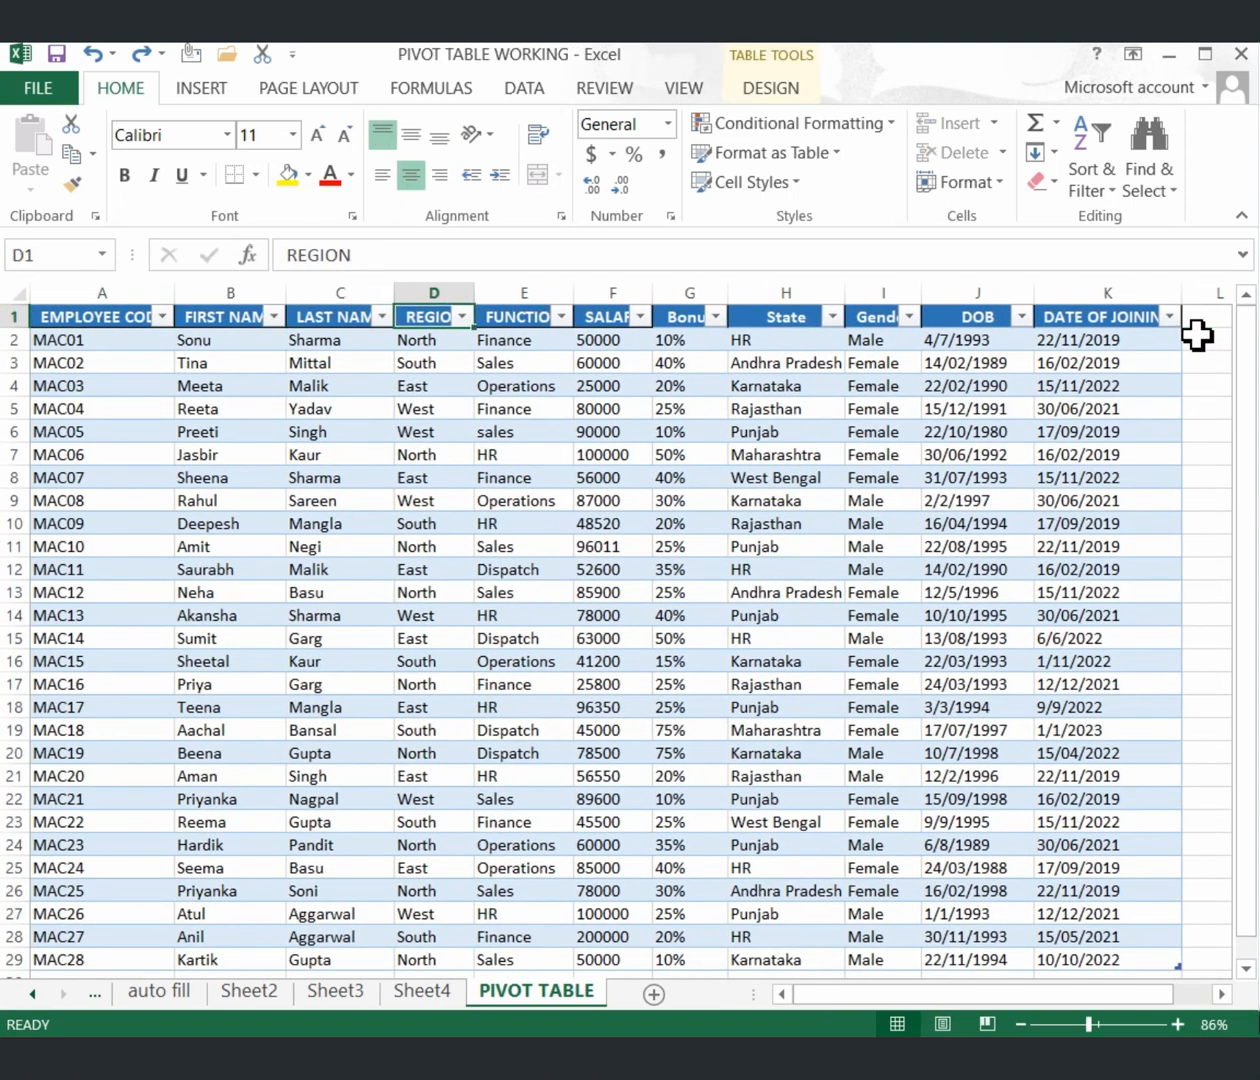
pyautogui.press('Right')
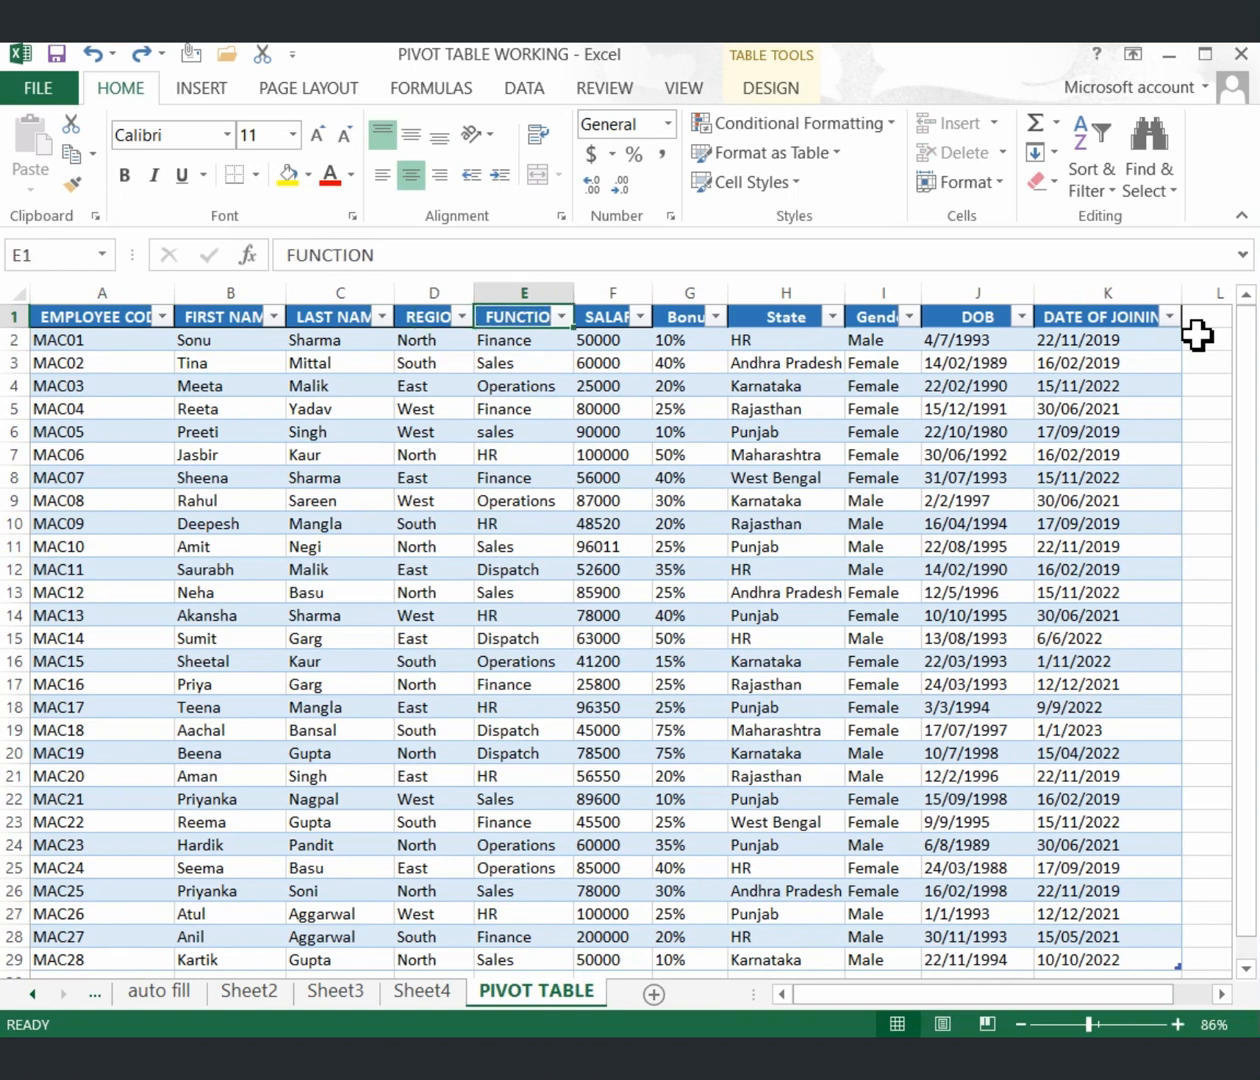
pyautogui.press('Right')
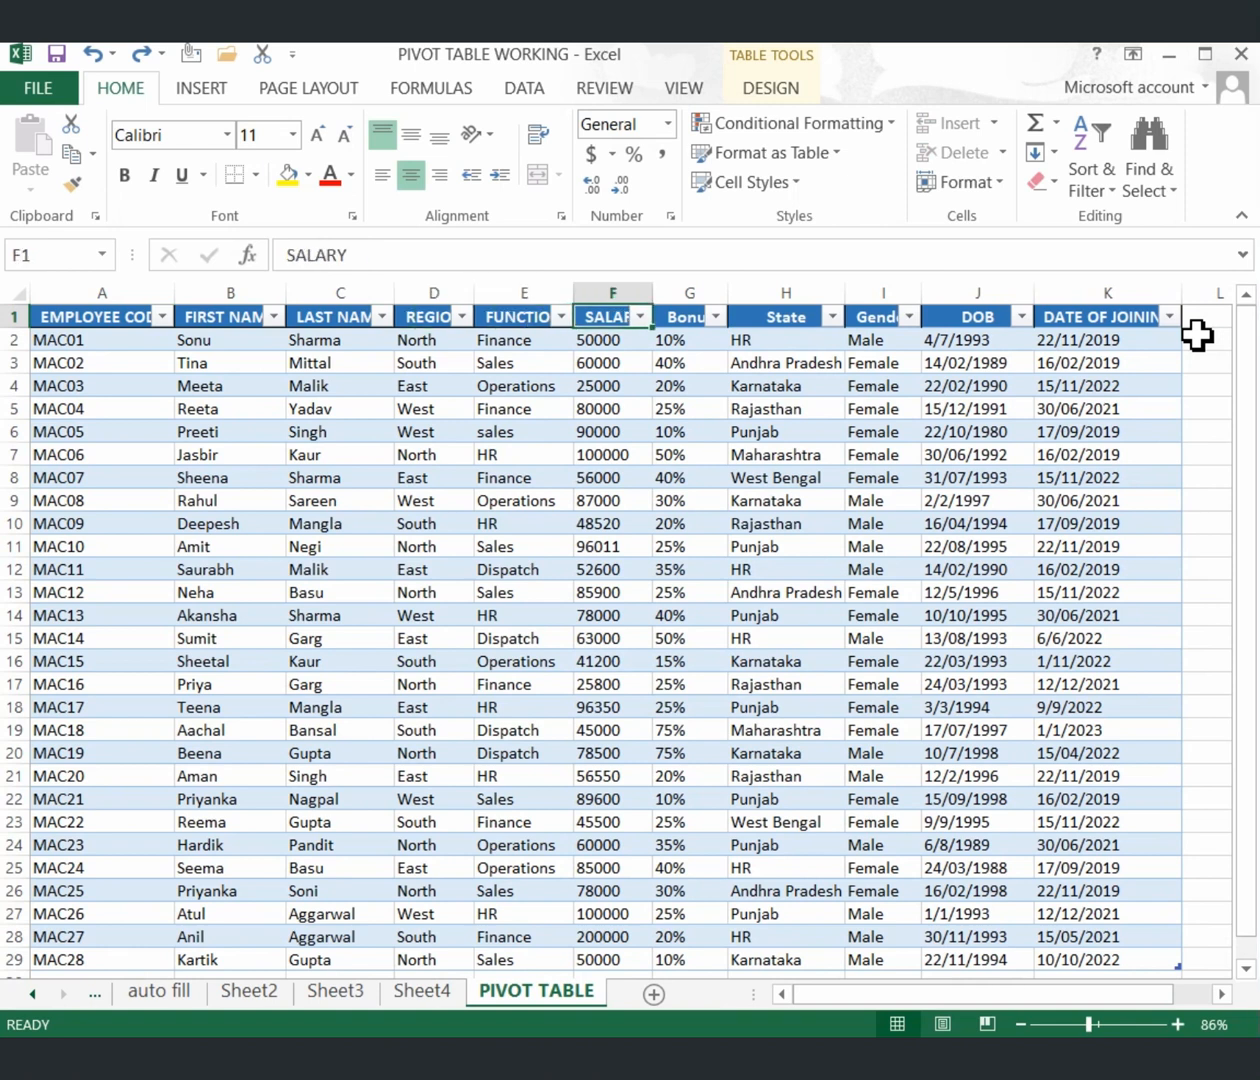
pyautogui.press('Right')
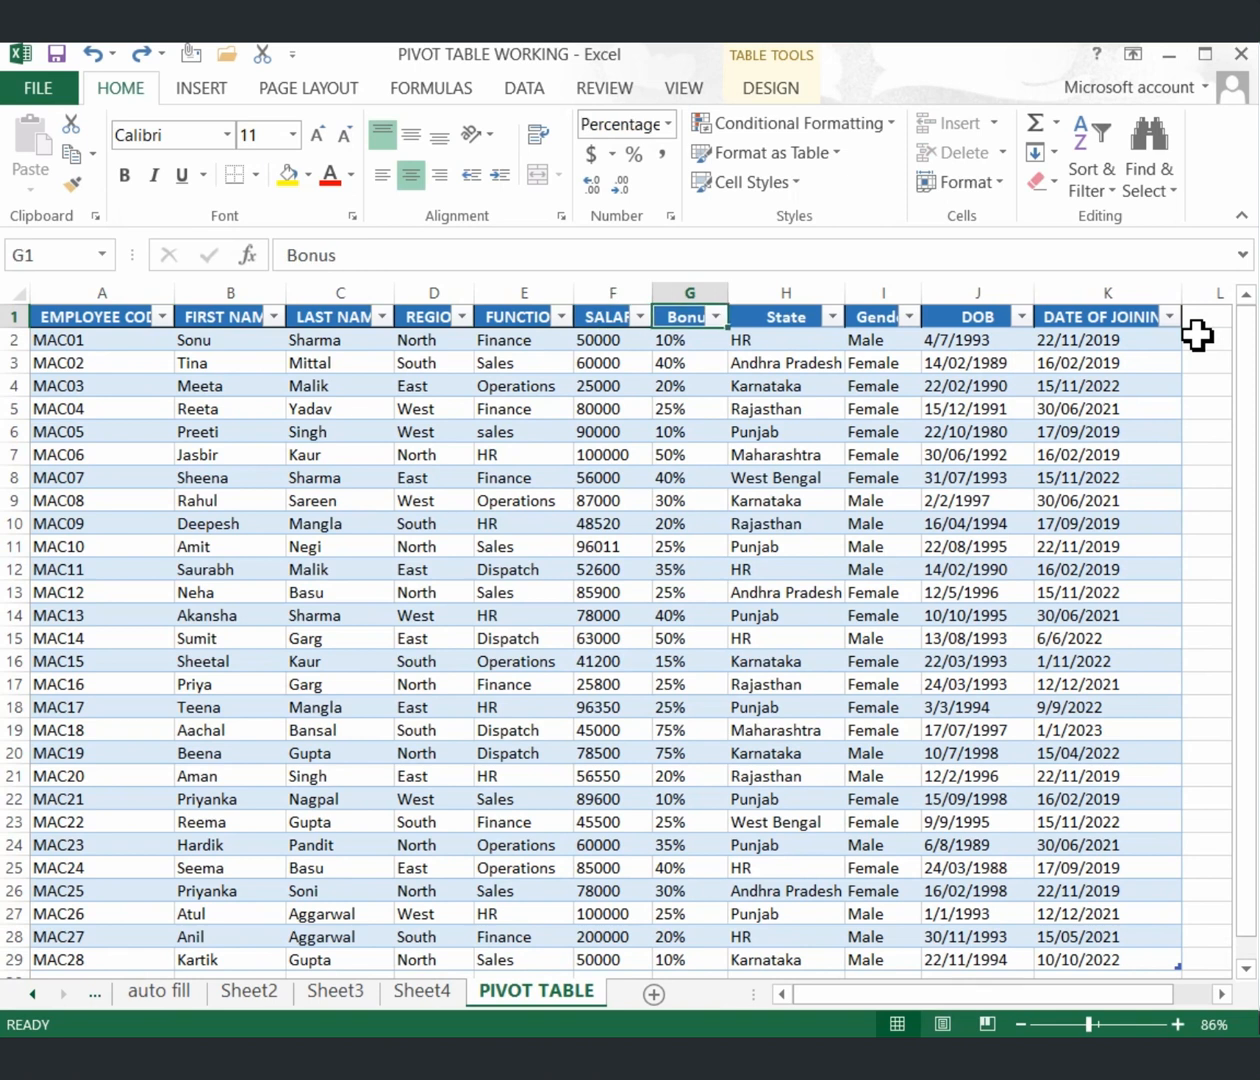
pyautogui.press('Right')
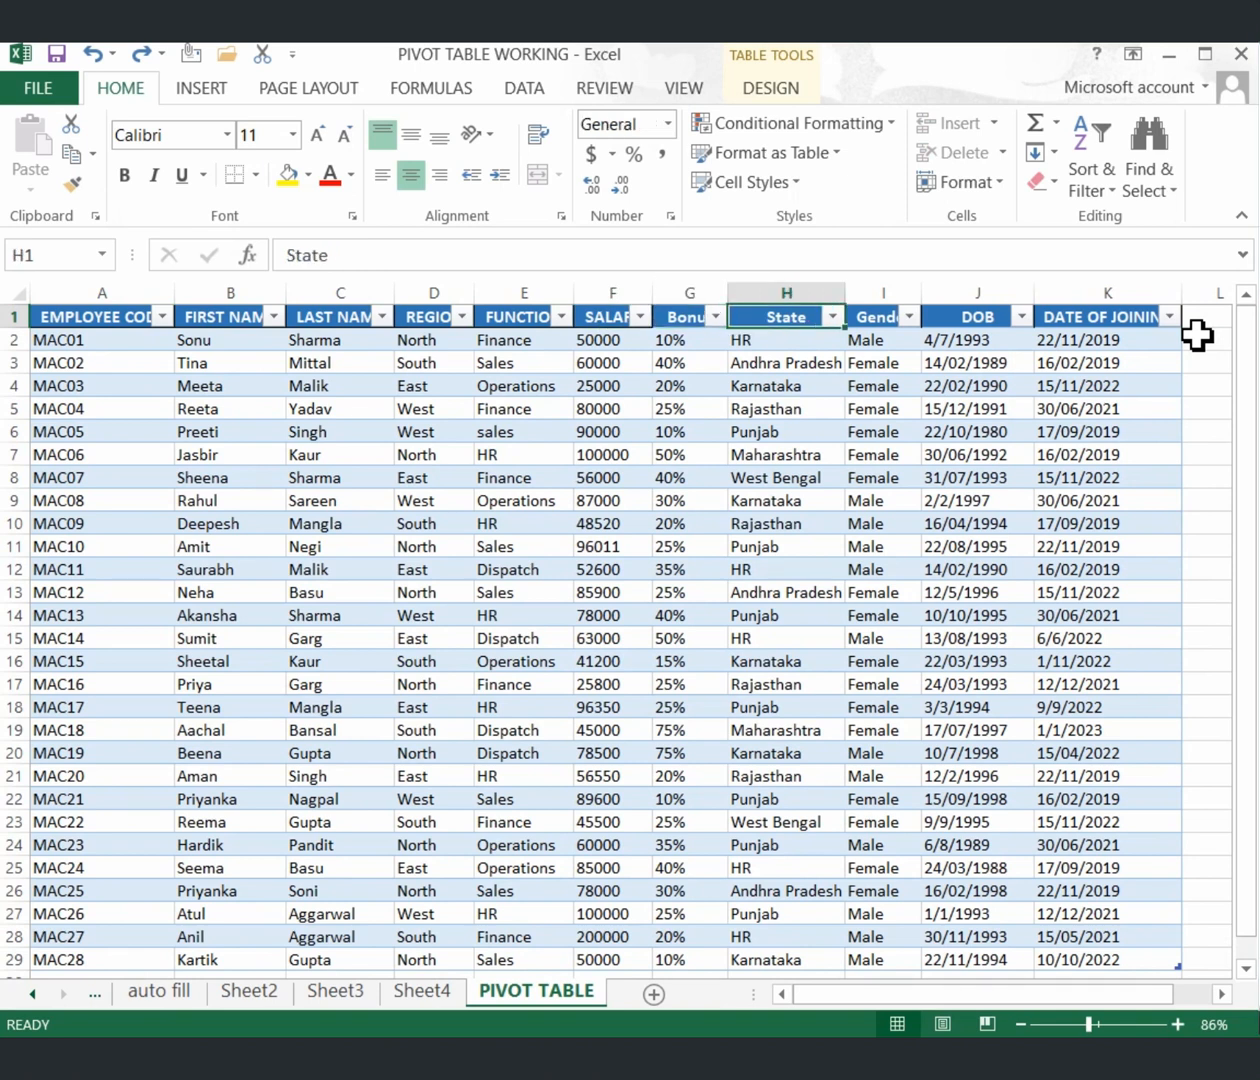
pyautogui.press('Right')
pyautogui.press('Right')
pyautogui.press('Right')
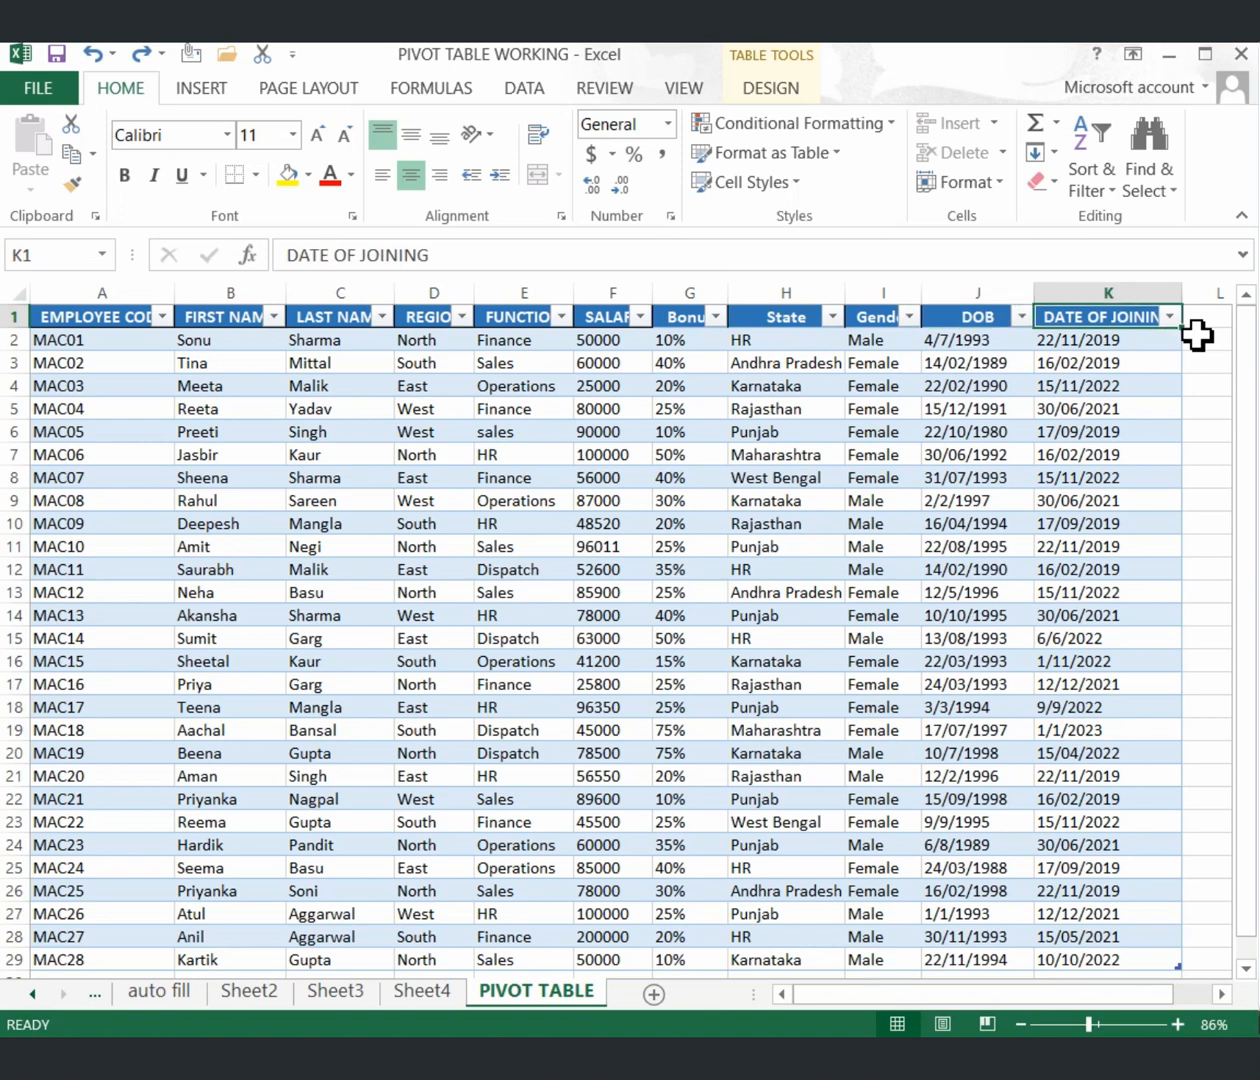
pyautogui.press('Left')
pyautogui.press('Left')
pyautogui.press('Left')
pyautogui.press('Home')
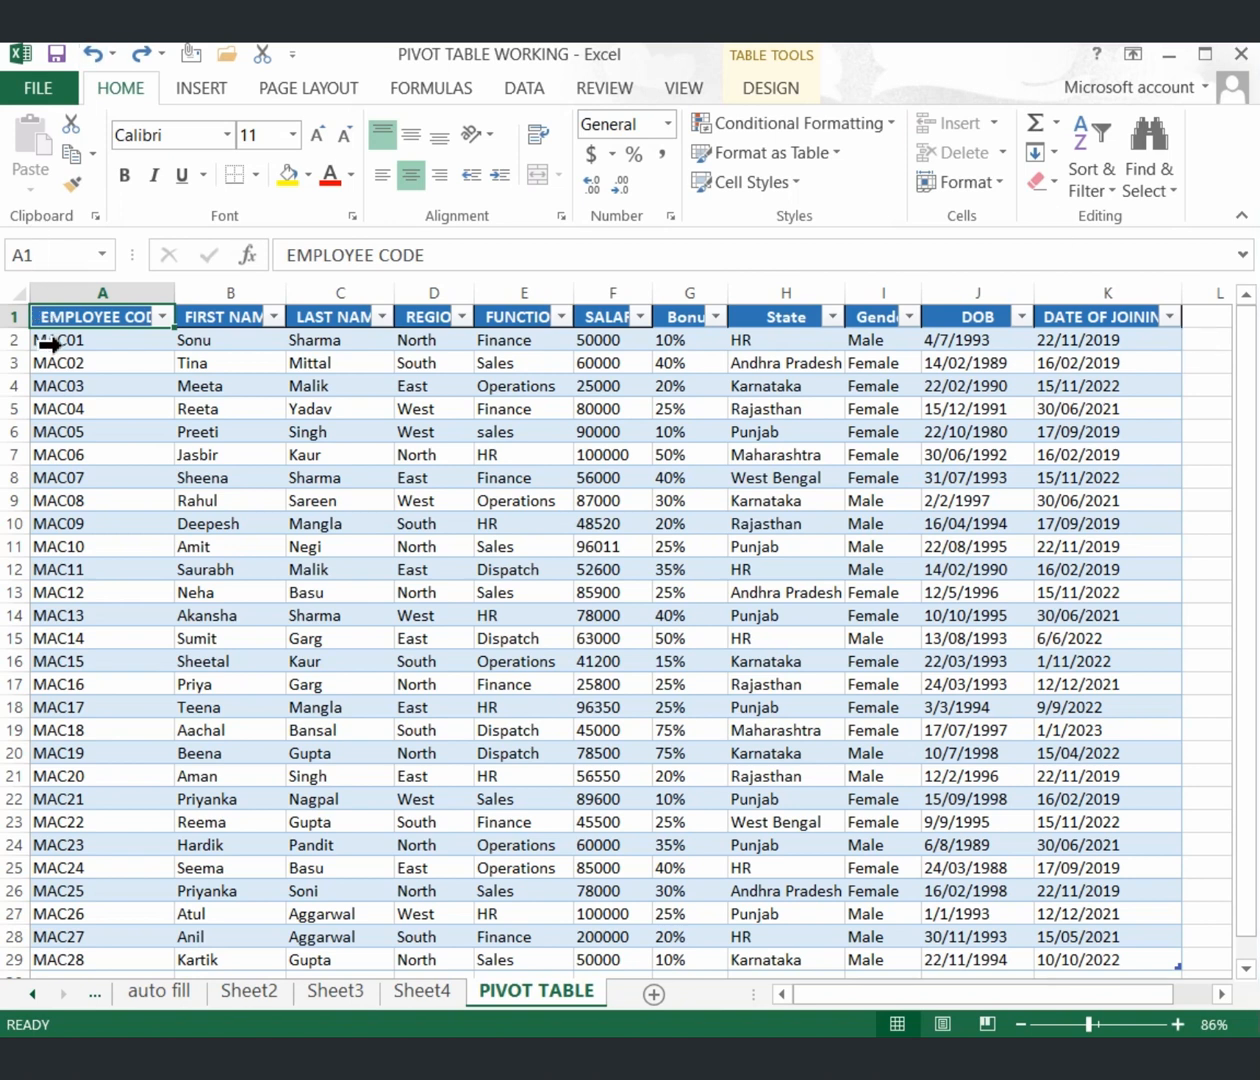
# Select the whole employee table, A1:K29, covering records MAC01 through MAC28.
pyautogui.moveTo(45, 318); pyautogui.dragTo(459, 963)
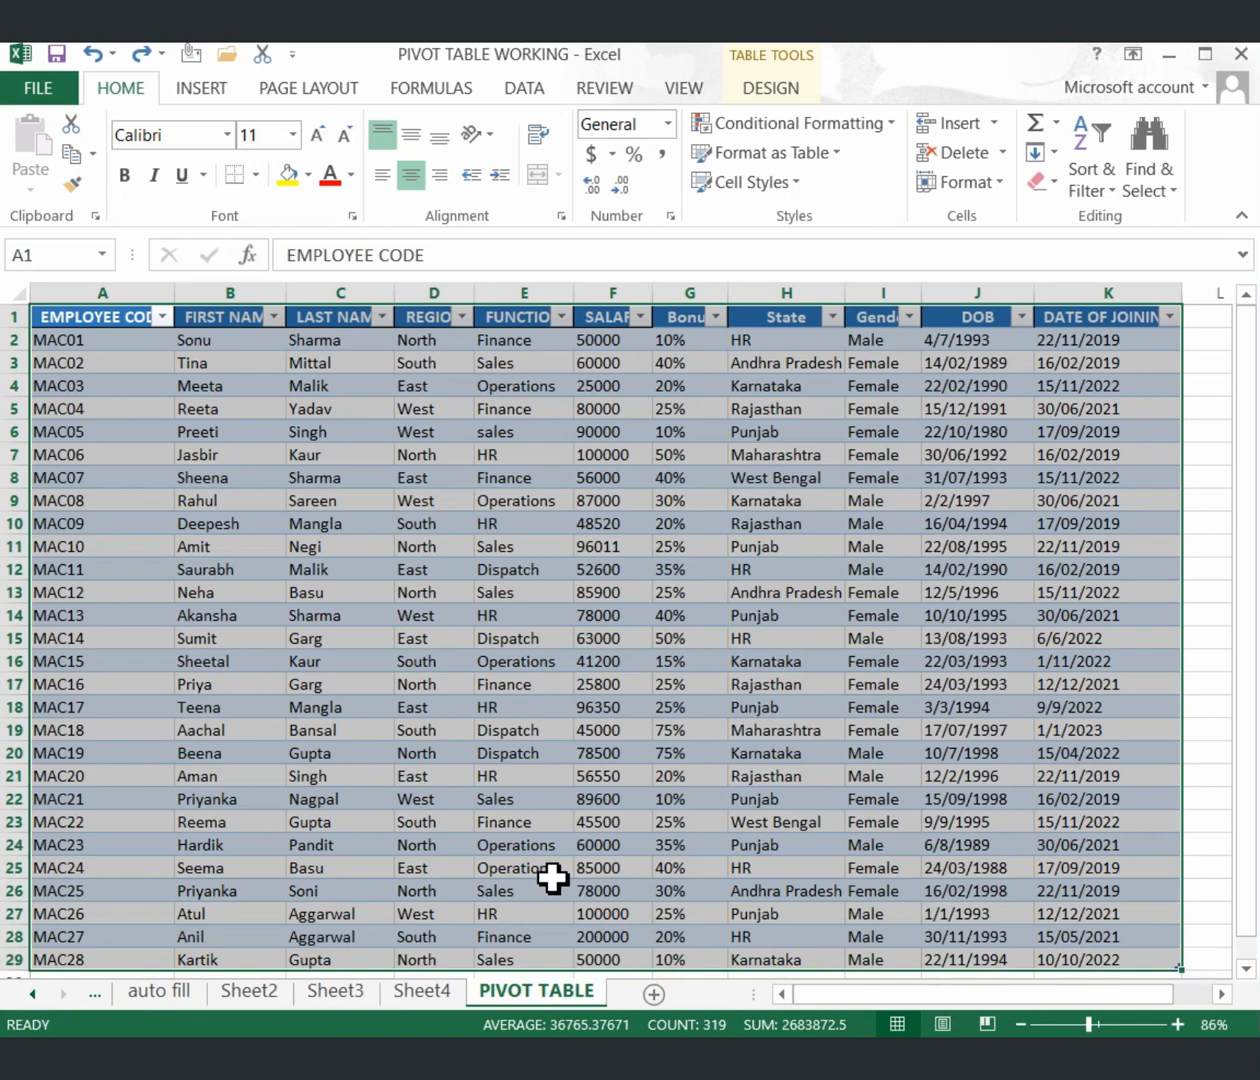
pyautogui.moveTo(529, 855); pyautogui.dragTo(534, 872)
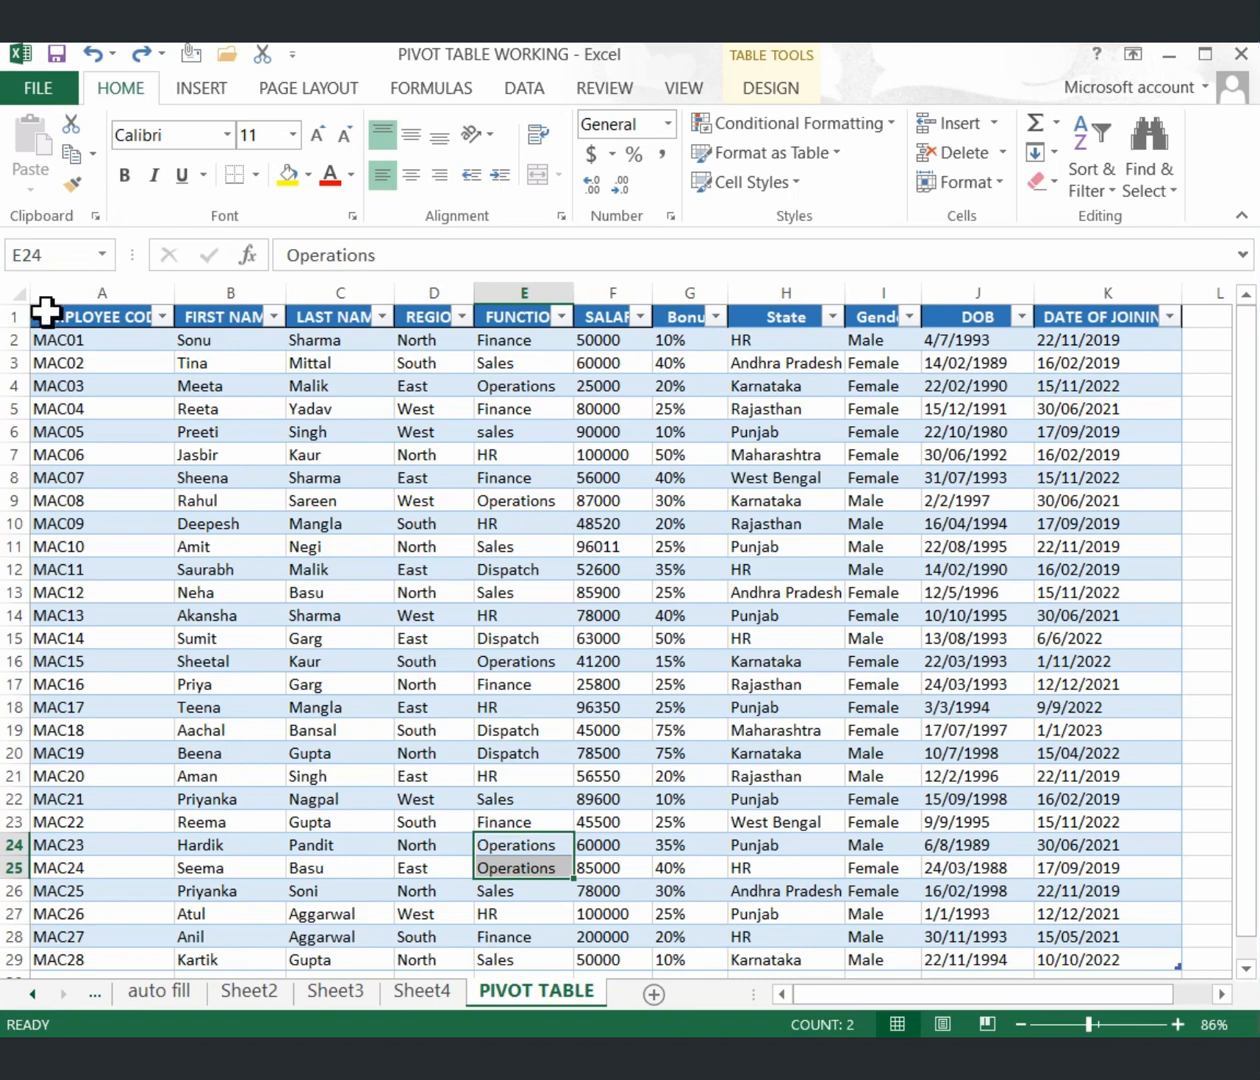
pyautogui.moveTo(46, 312); pyautogui.dragTo(134, 866)
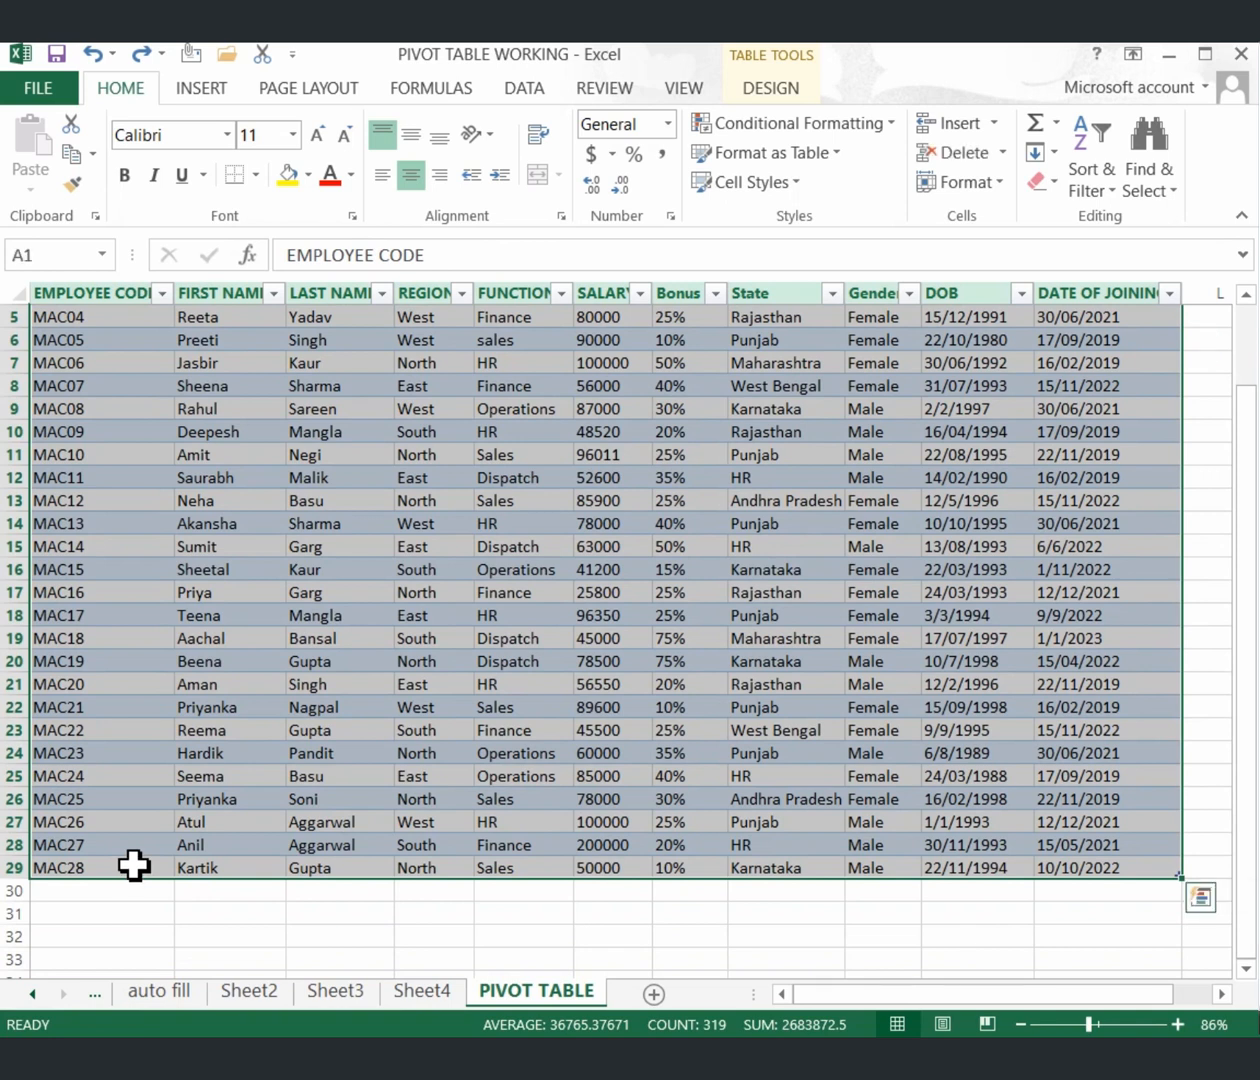
# Start an Insert > PivotChart using Table1 as source and a new worksheet as destination.
pyautogui.click(198, 88)
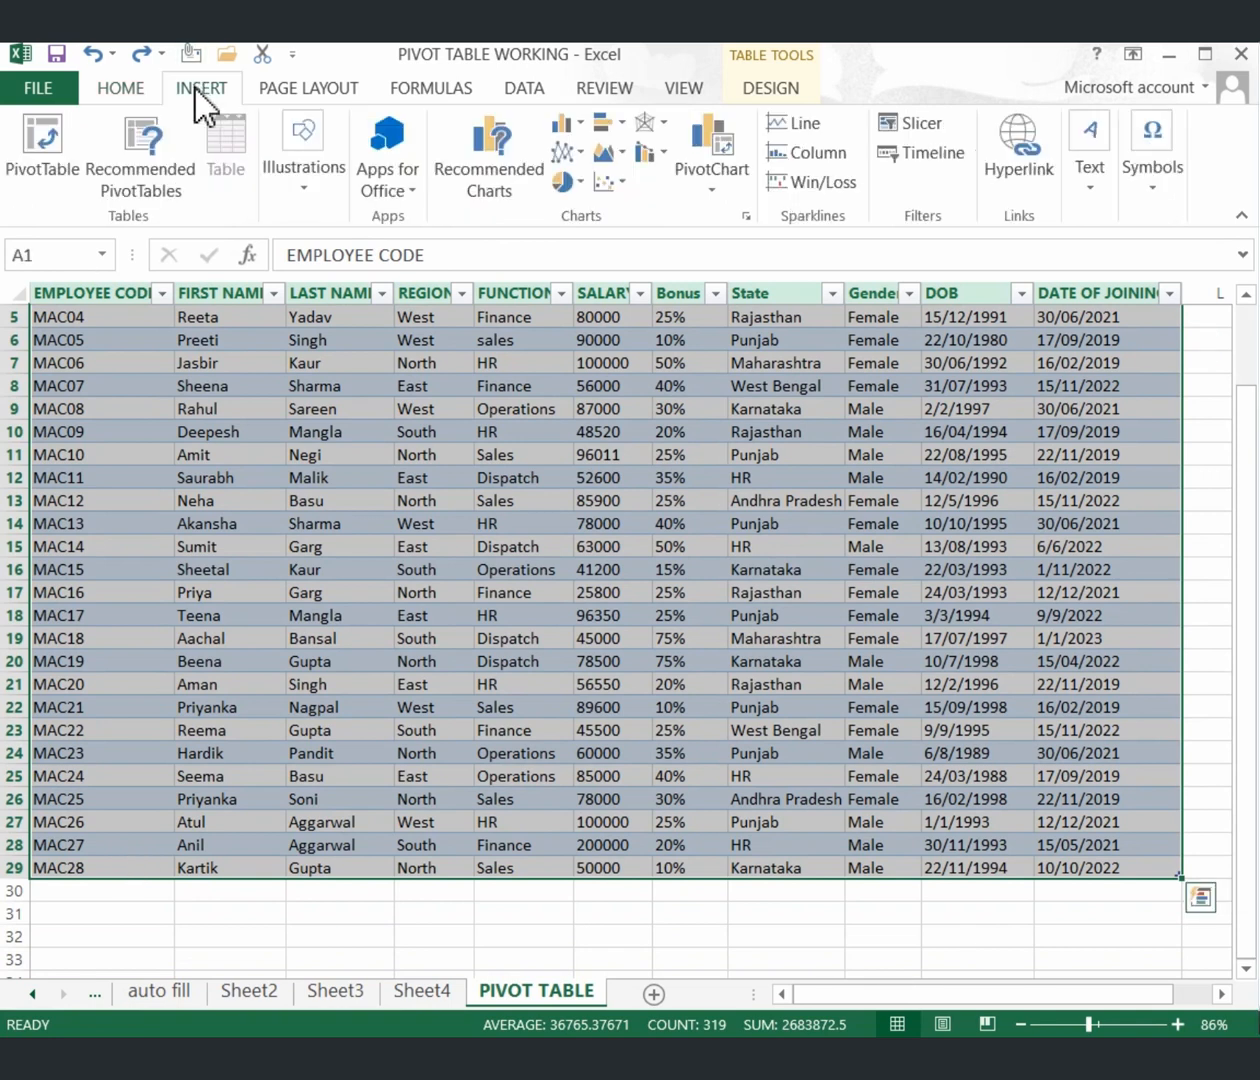
pyautogui.click(726, 187)
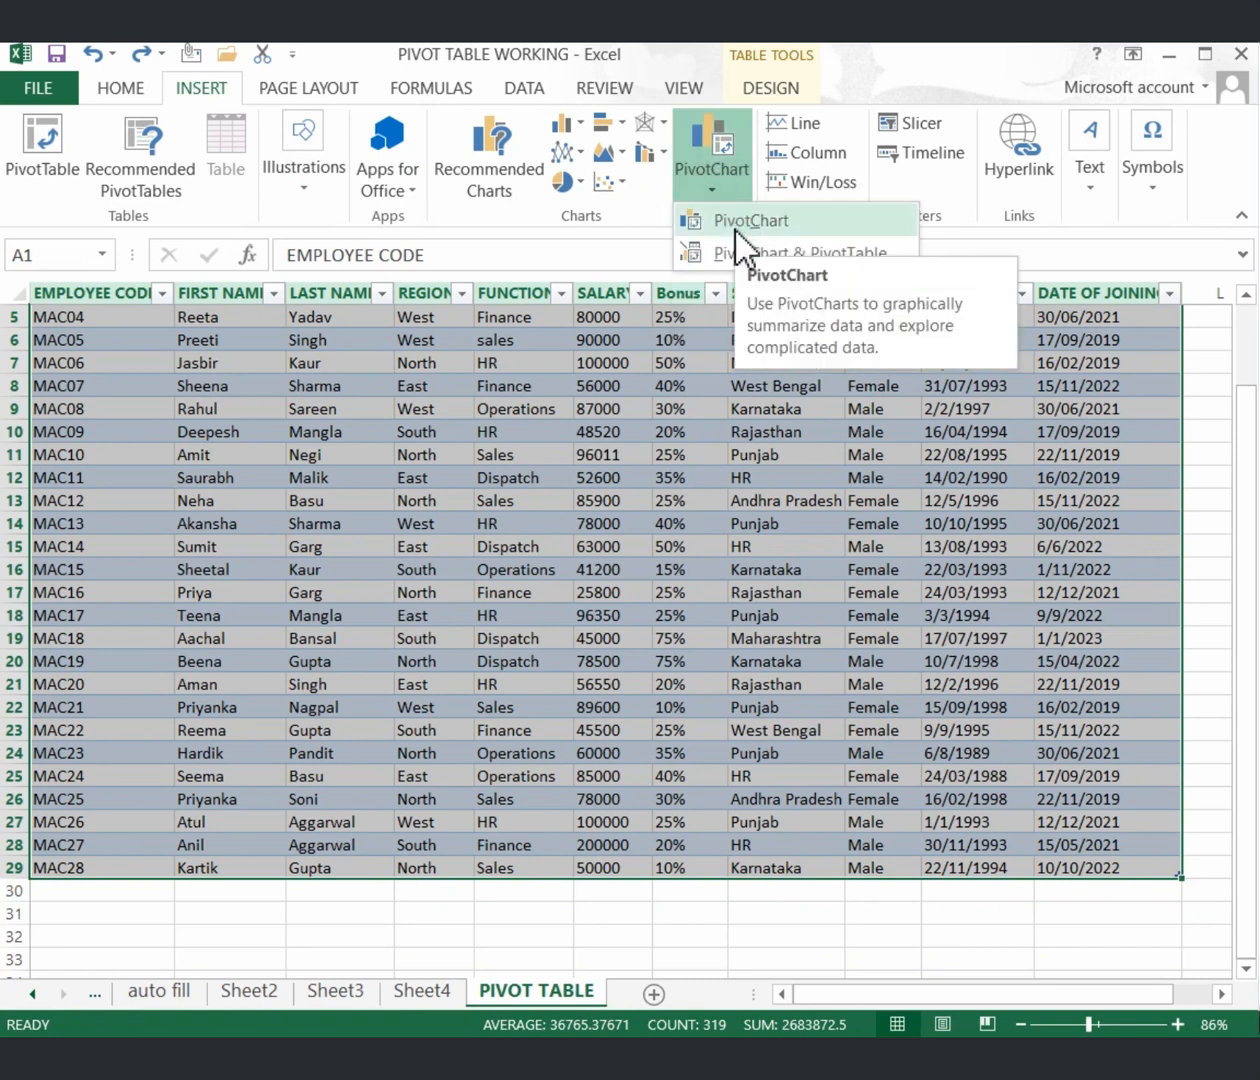
pyautogui.click(738, 224)
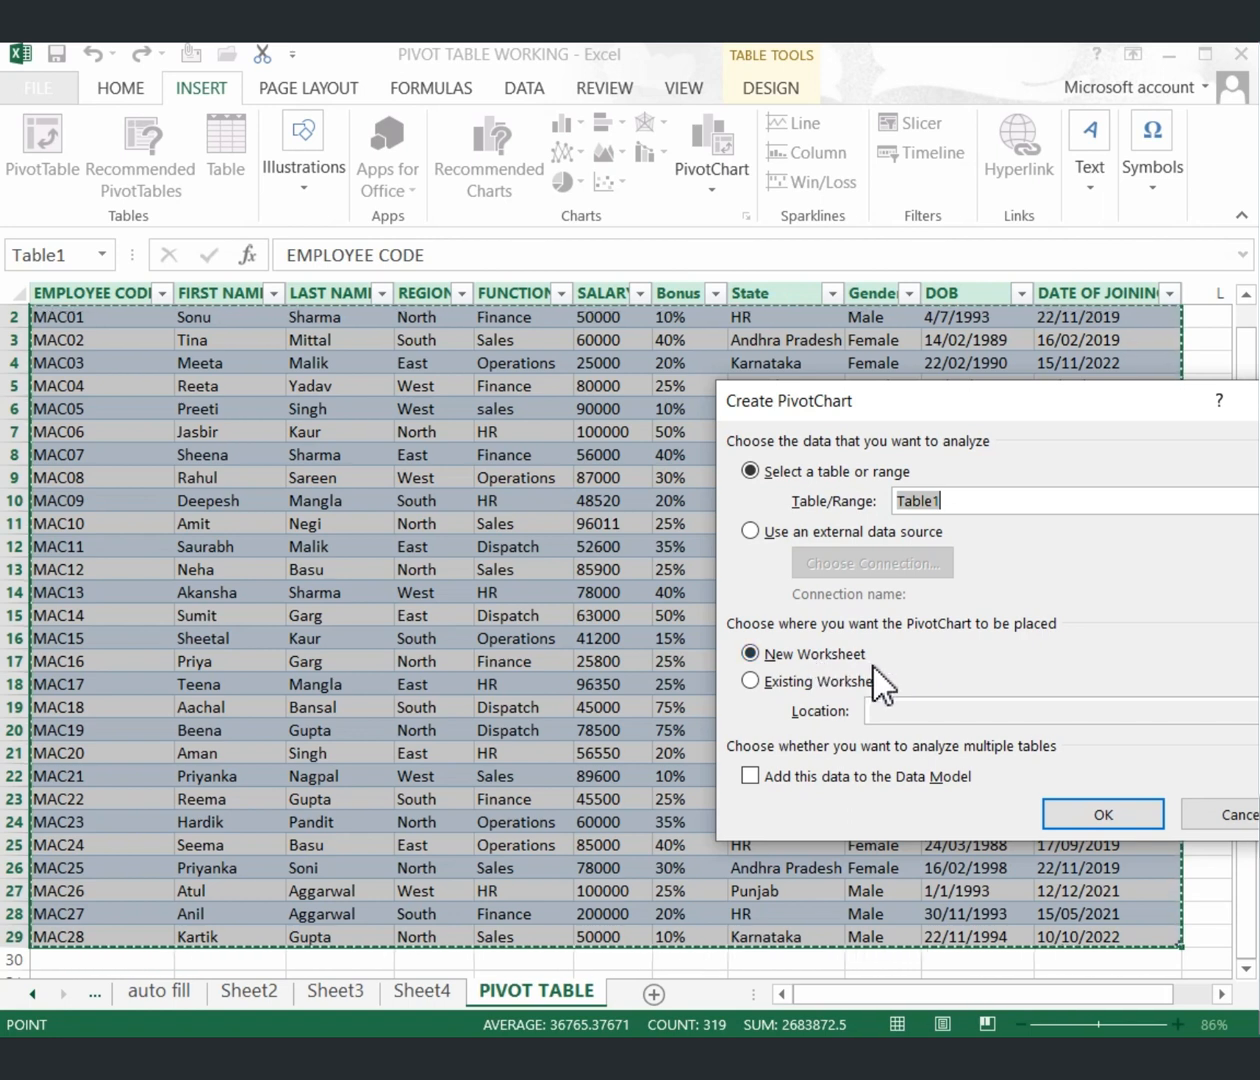
# Confirm the Create PivotChart dialog, placing empty PivotTable4 and Chart 1 on a new worksheet.
pyautogui.click(1048, 813)
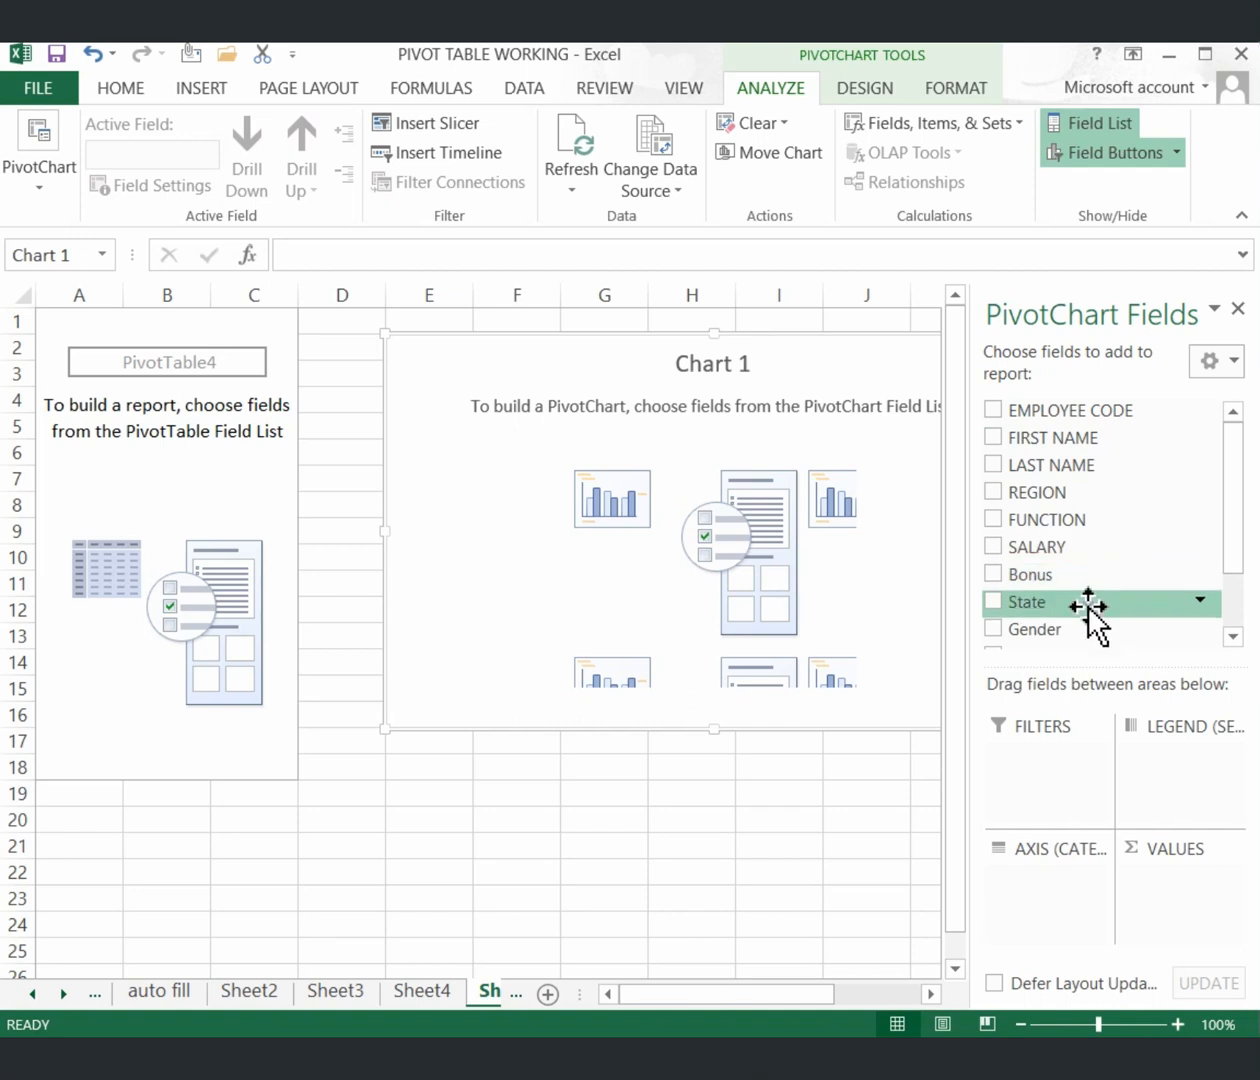
# Put State on the chart's category axis and REGION in the legend.
pyautogui.moveTo(1082, 608); pyautogui.dragTo(1025, 890)
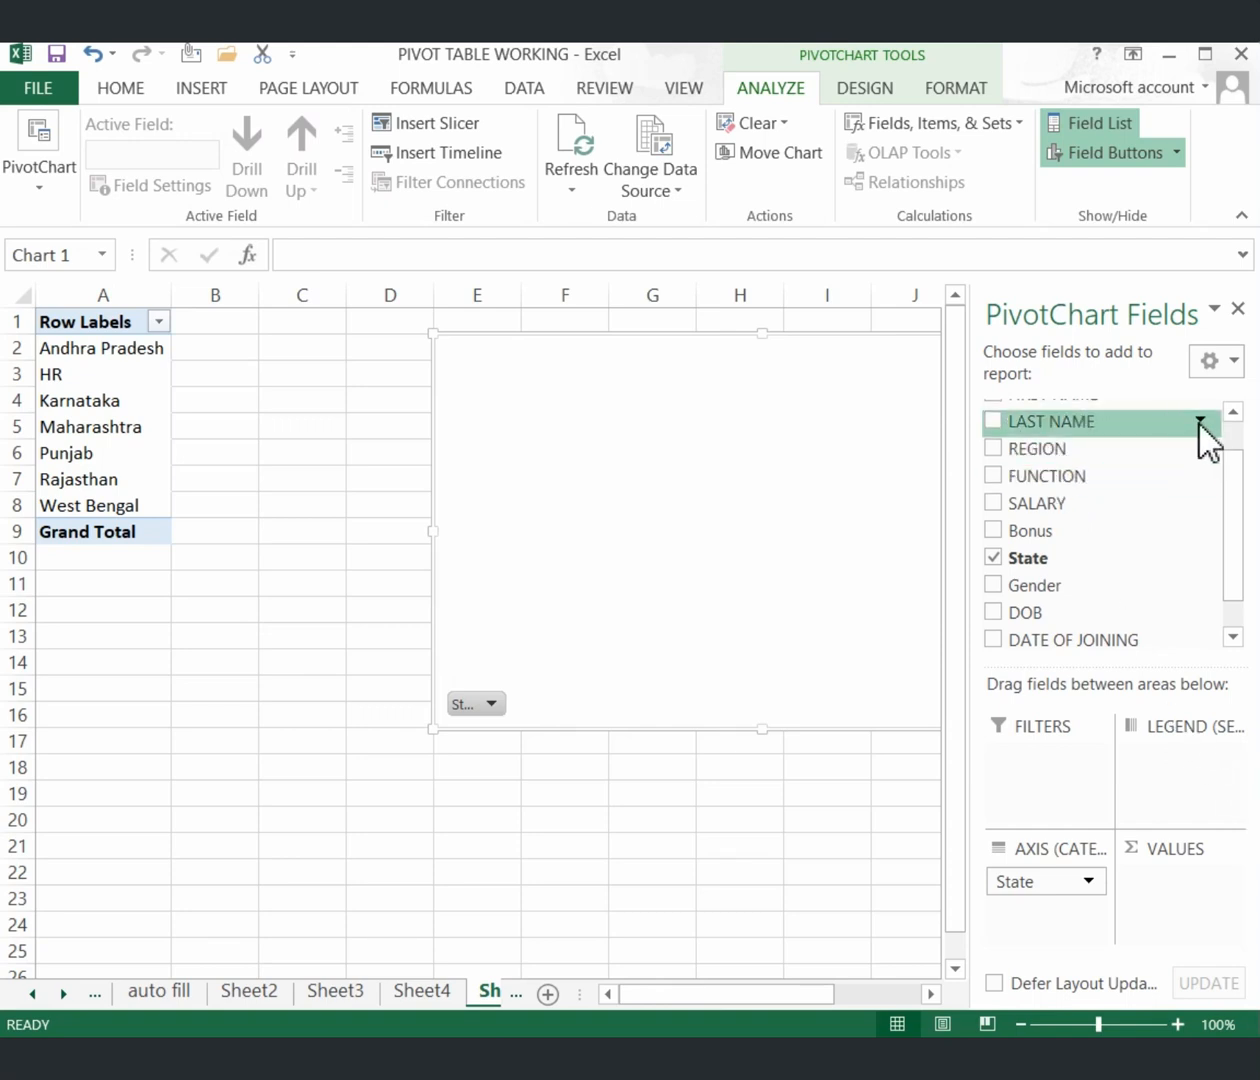
pyautogui.click(1233, 411)
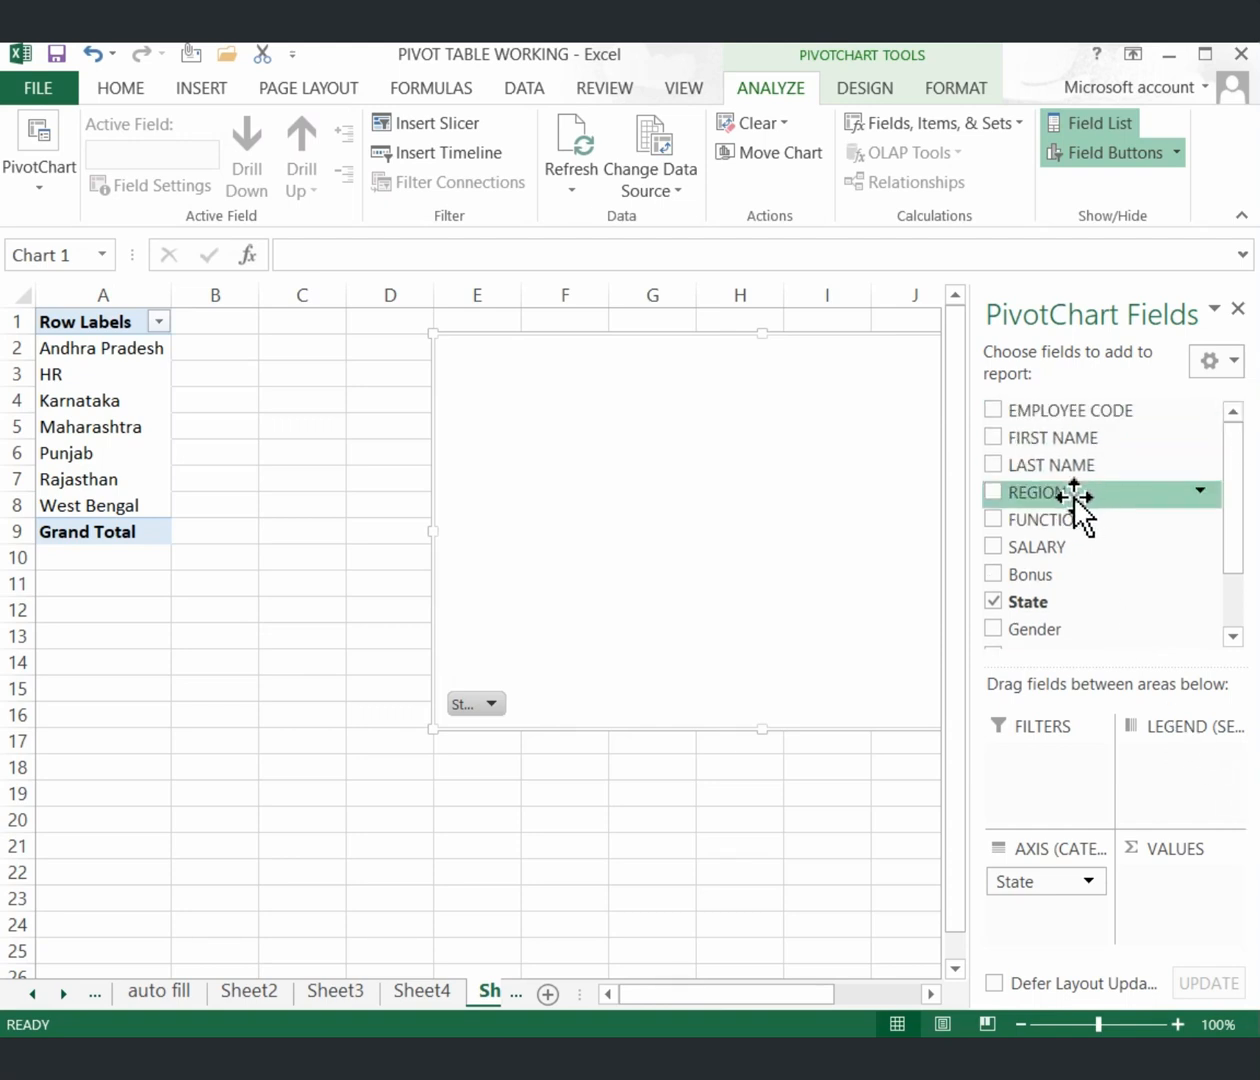
pyautogui.moveTo(1076, 497); pyautogui.dragTo(1161, 759)
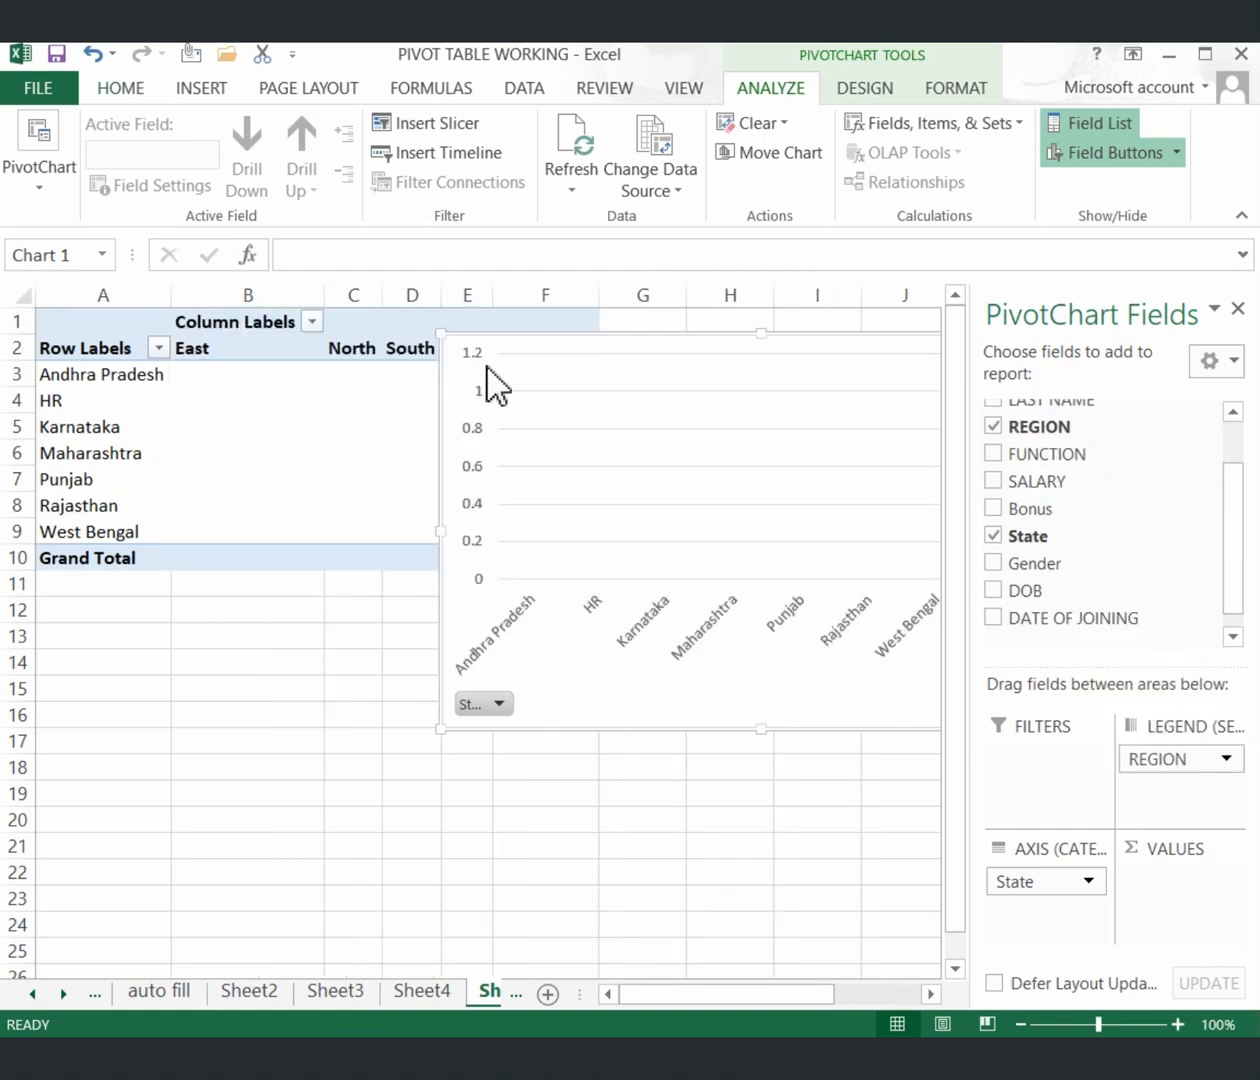
# Move the chart clear of the pivot table and add SALARY as summed values.
pyautogui.moveTo(511, 362); pyautogui.dragTo(284, 744)
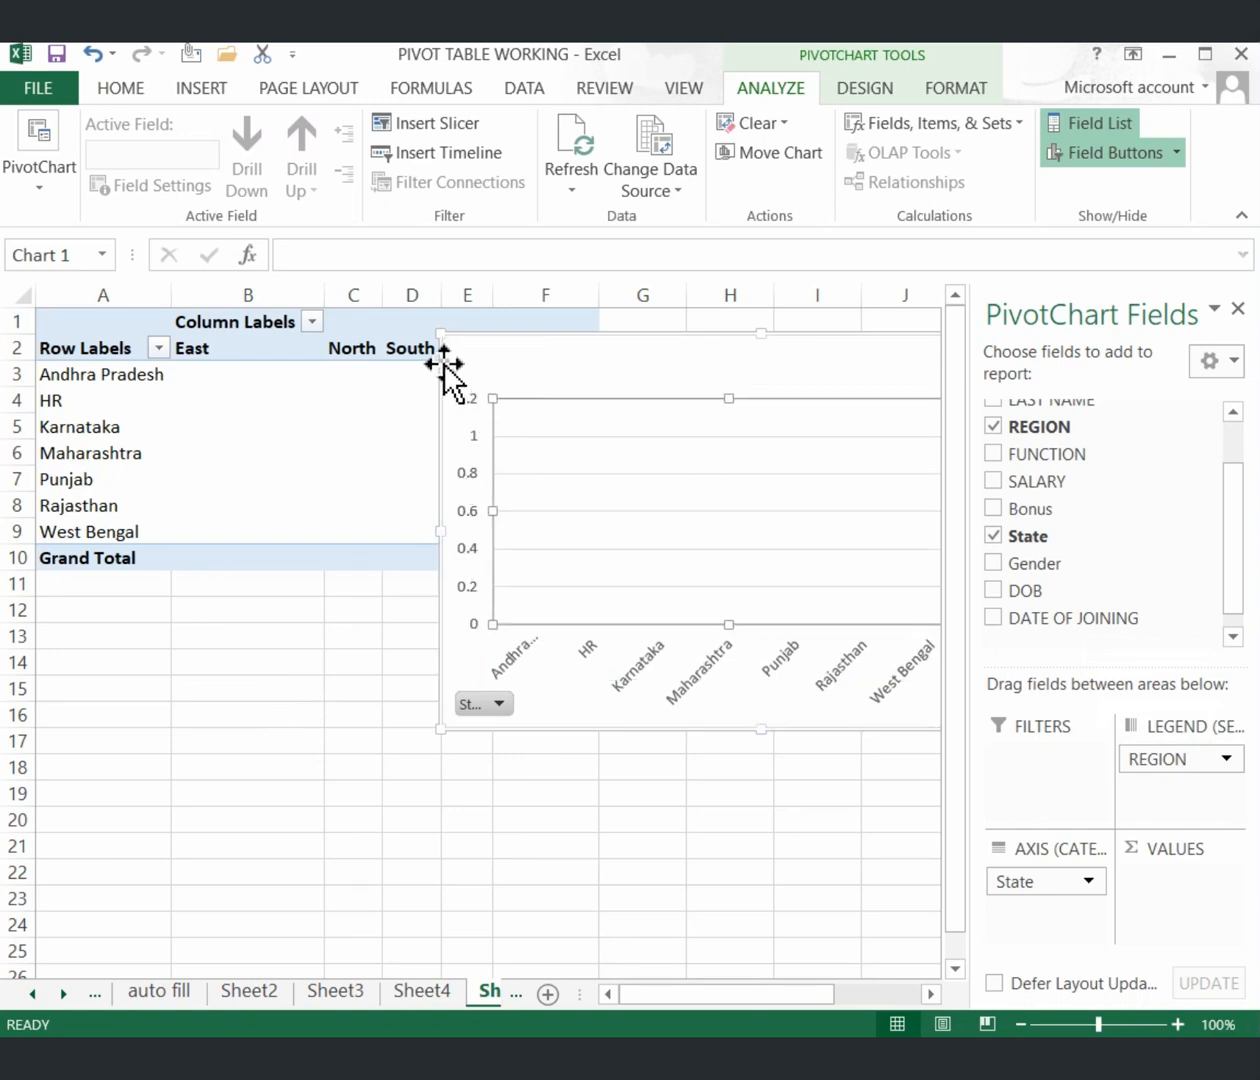
pyautogui.moveTo(440, 358)
pyautogui.mouseDown()
pyautogui.moveTo(335, 551)
pyautogui.moveTo(298, 588)
pyautogui.moveTo(160, 616)
pyautogui.moveTo(51, 603)
pyautogui.mouseUp()
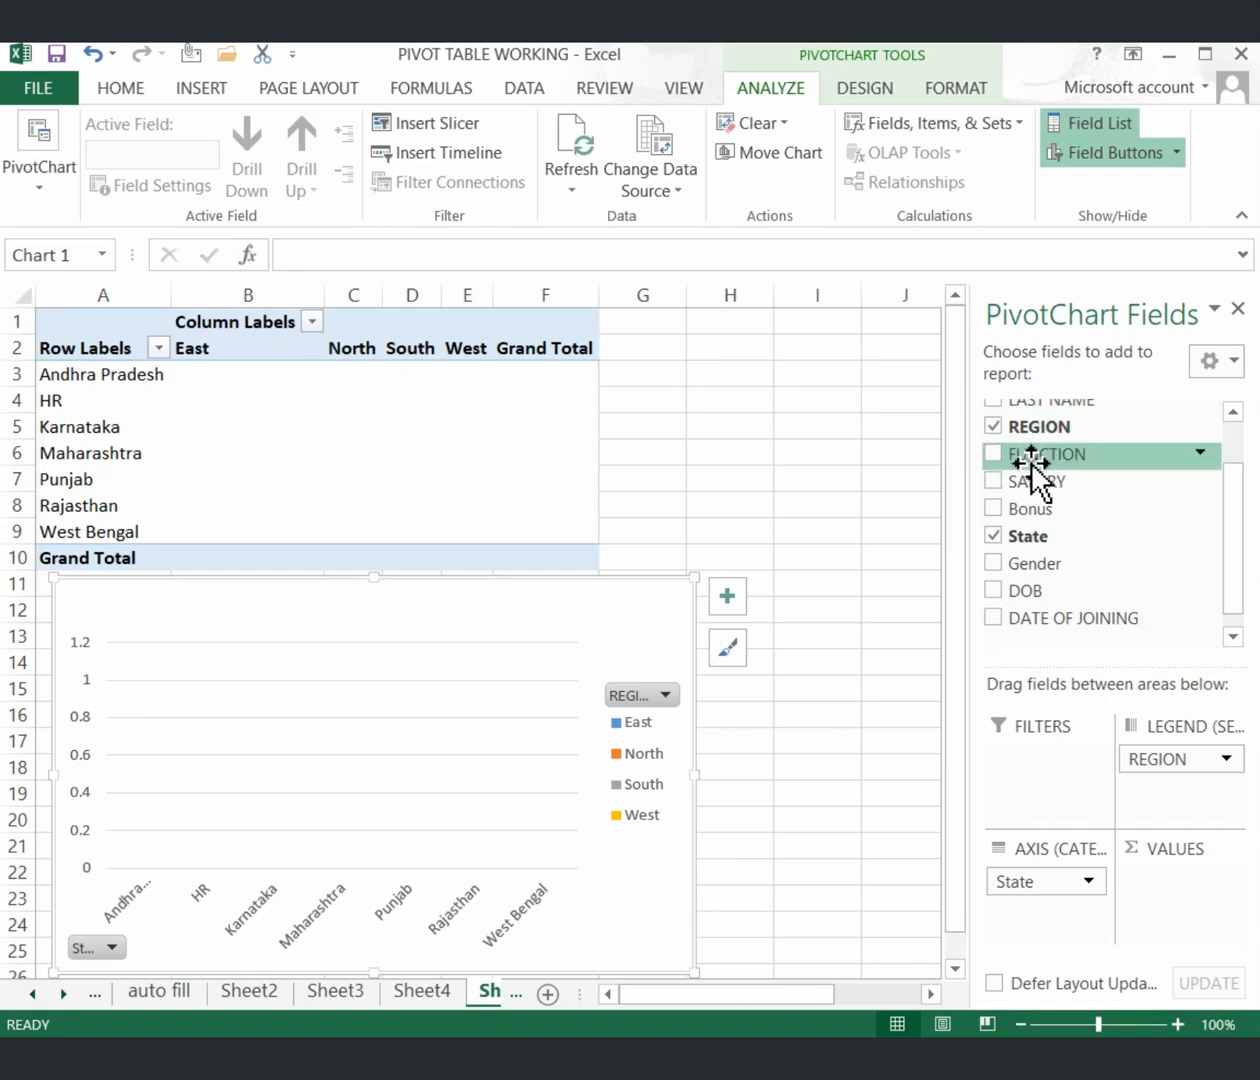
pyautogui.moveTo(1022, 480); pyautogui.dragTo(1157, 886)
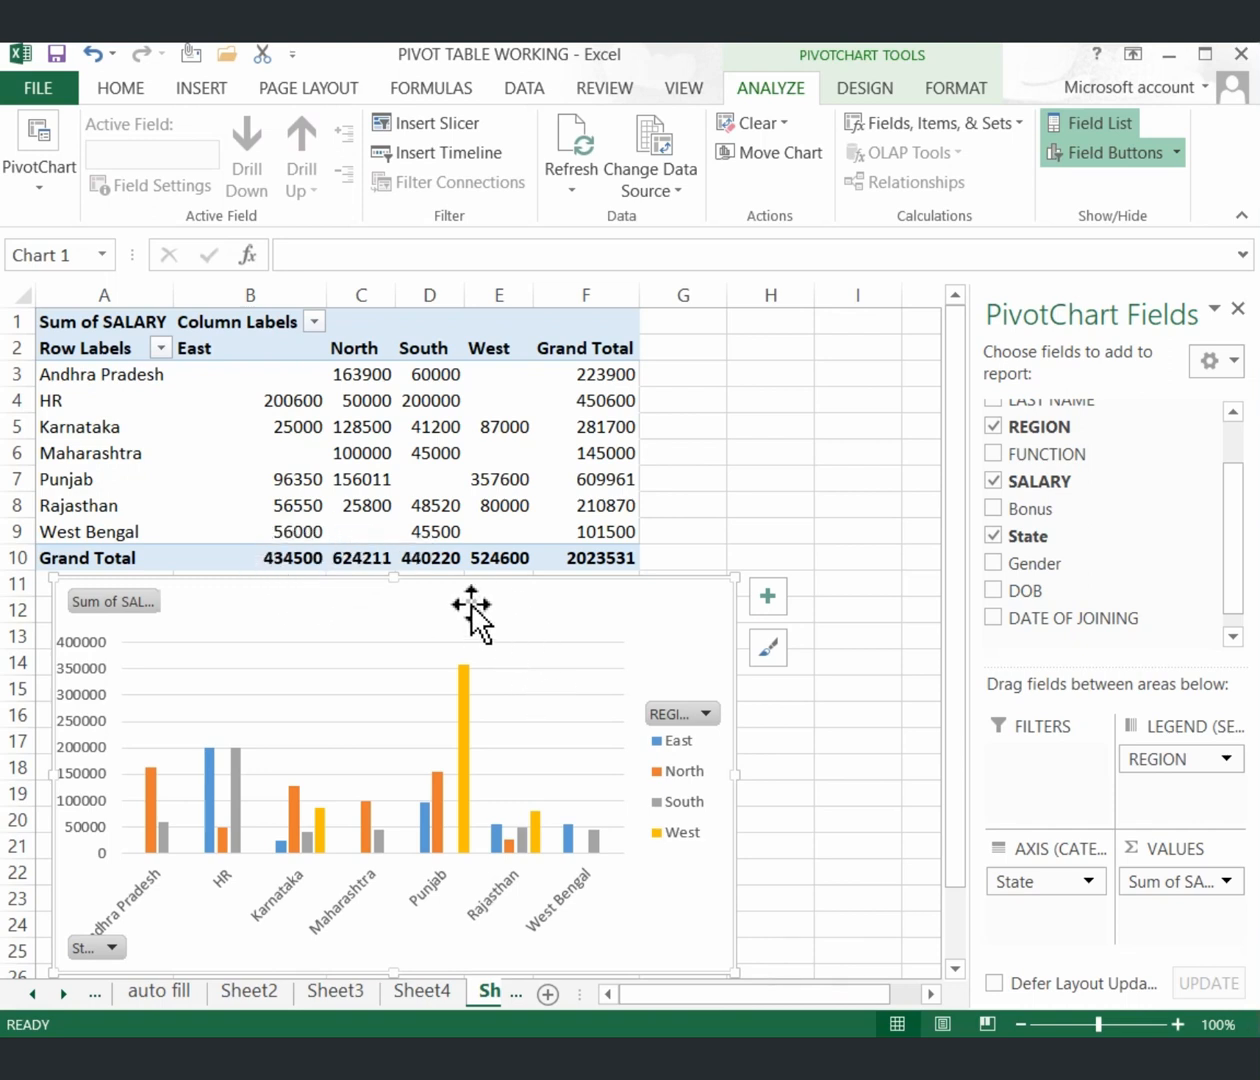
pyautogui.moveTo(597, 522)
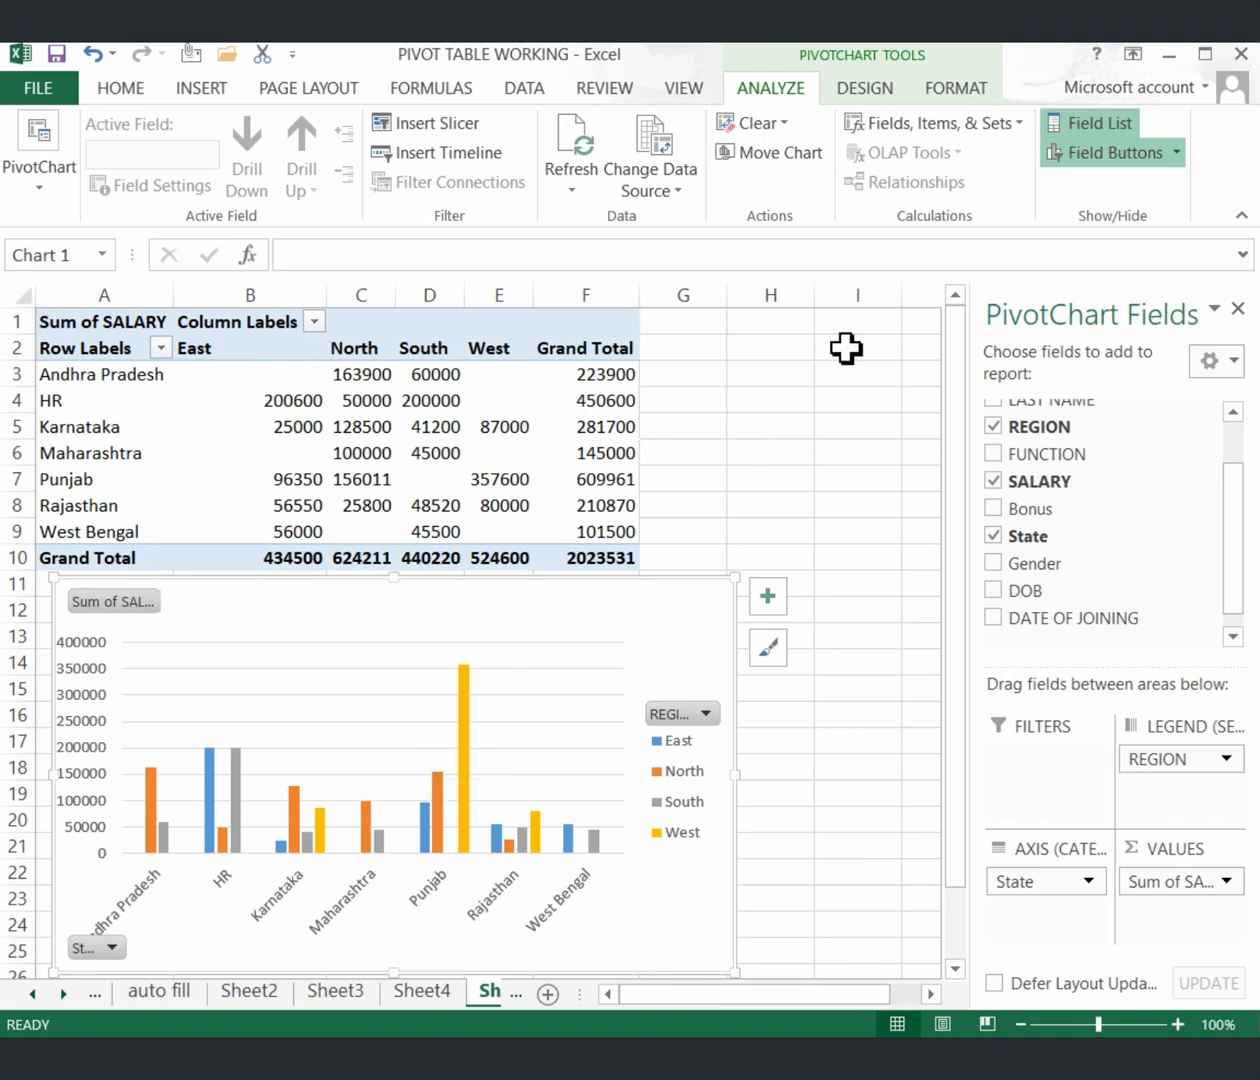
# Undo the SALARY, REGION and State fields, leaving PivotTable4 and Chart 1 empty.
pyautogui.hotkey('ctrl', 'z')
pyautogui.hotkey('ctrl', 'z')
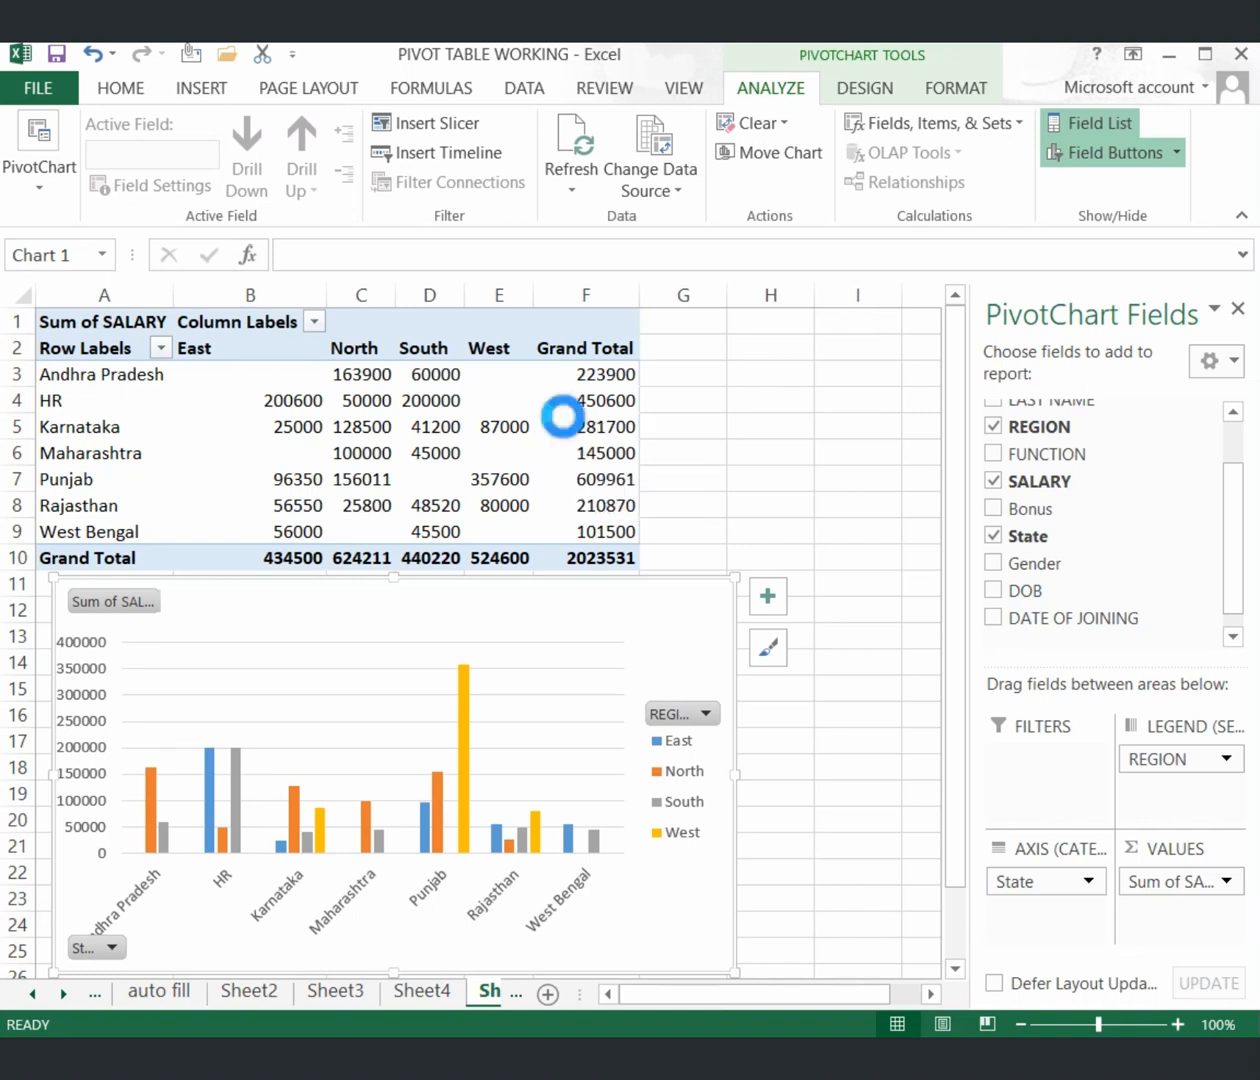
pyautogui.hotkey('ctrl', 'z')
pyautogui.hotkey('ctrl', 'z')
pyautogui.hotkey('ctrl', 'z')
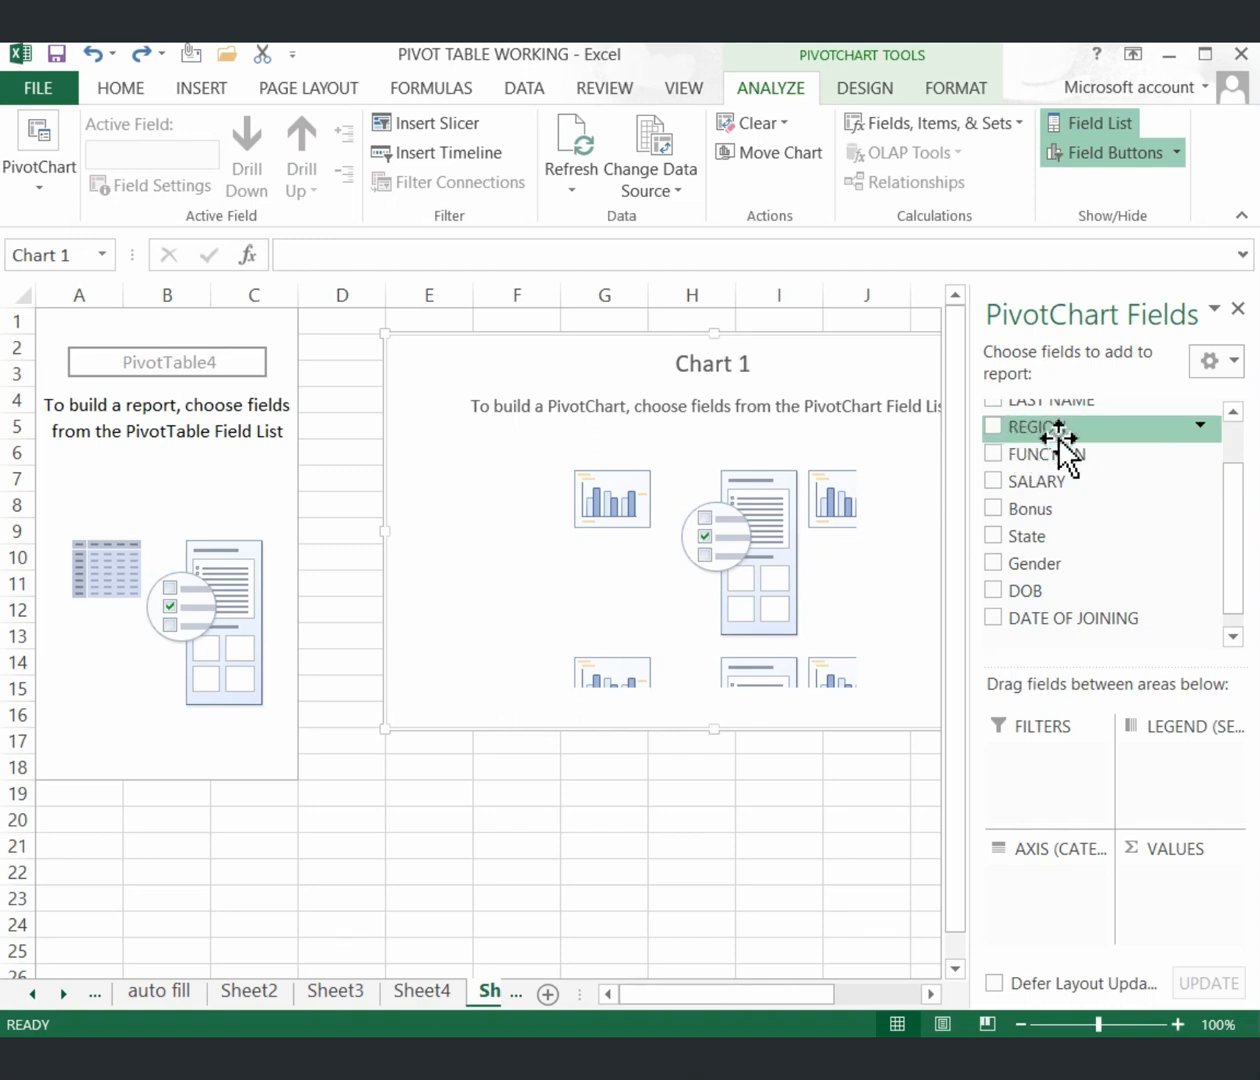
pyautogui.click(1238, 420)
pyautogui.click(1238, 420)
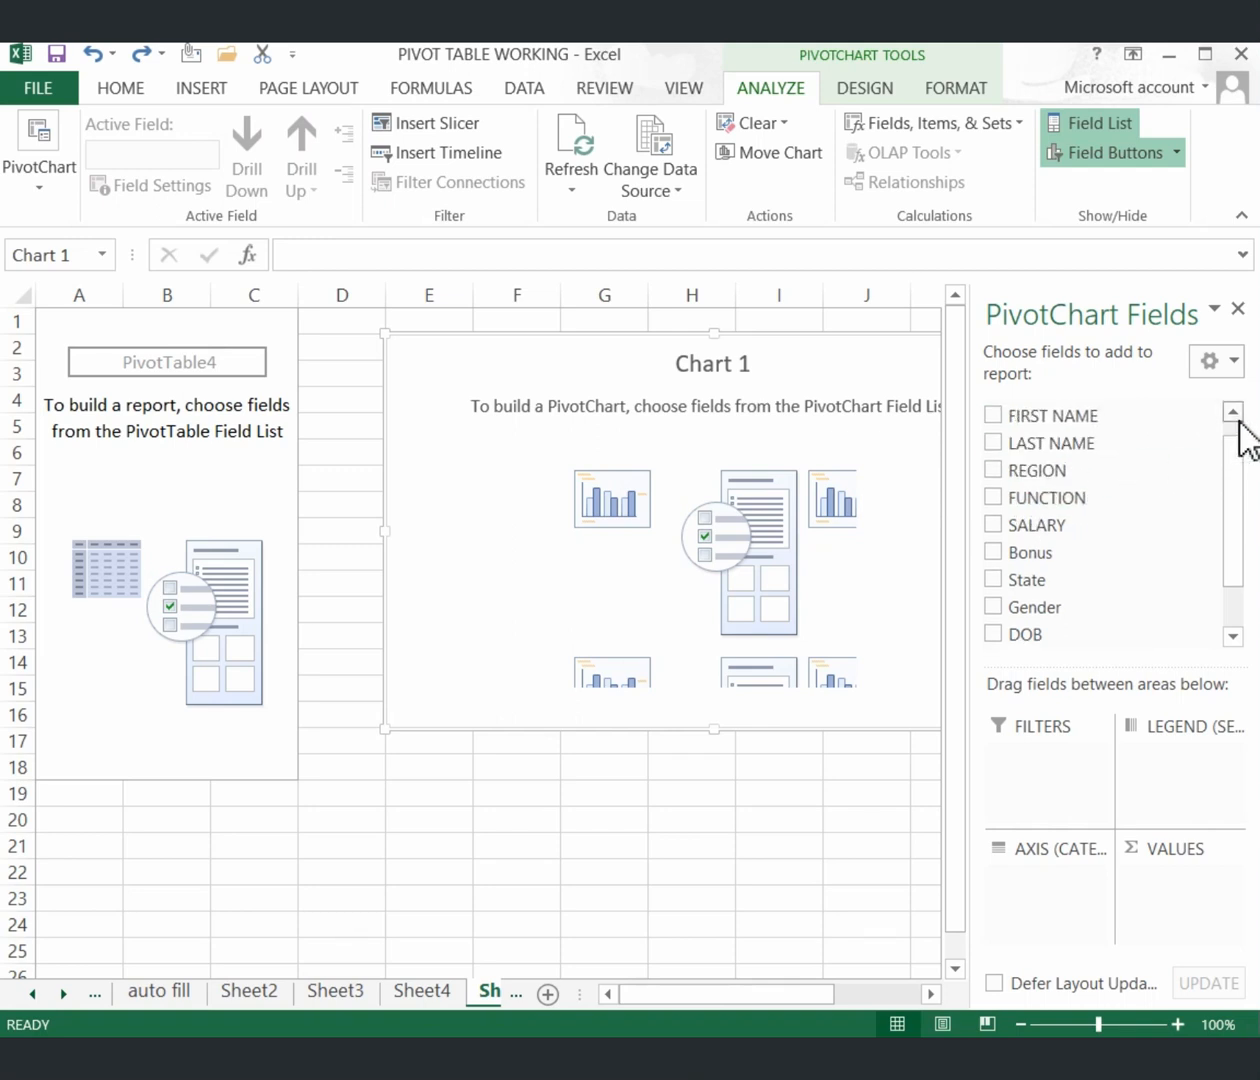
pyautogui.click(1240, 418)
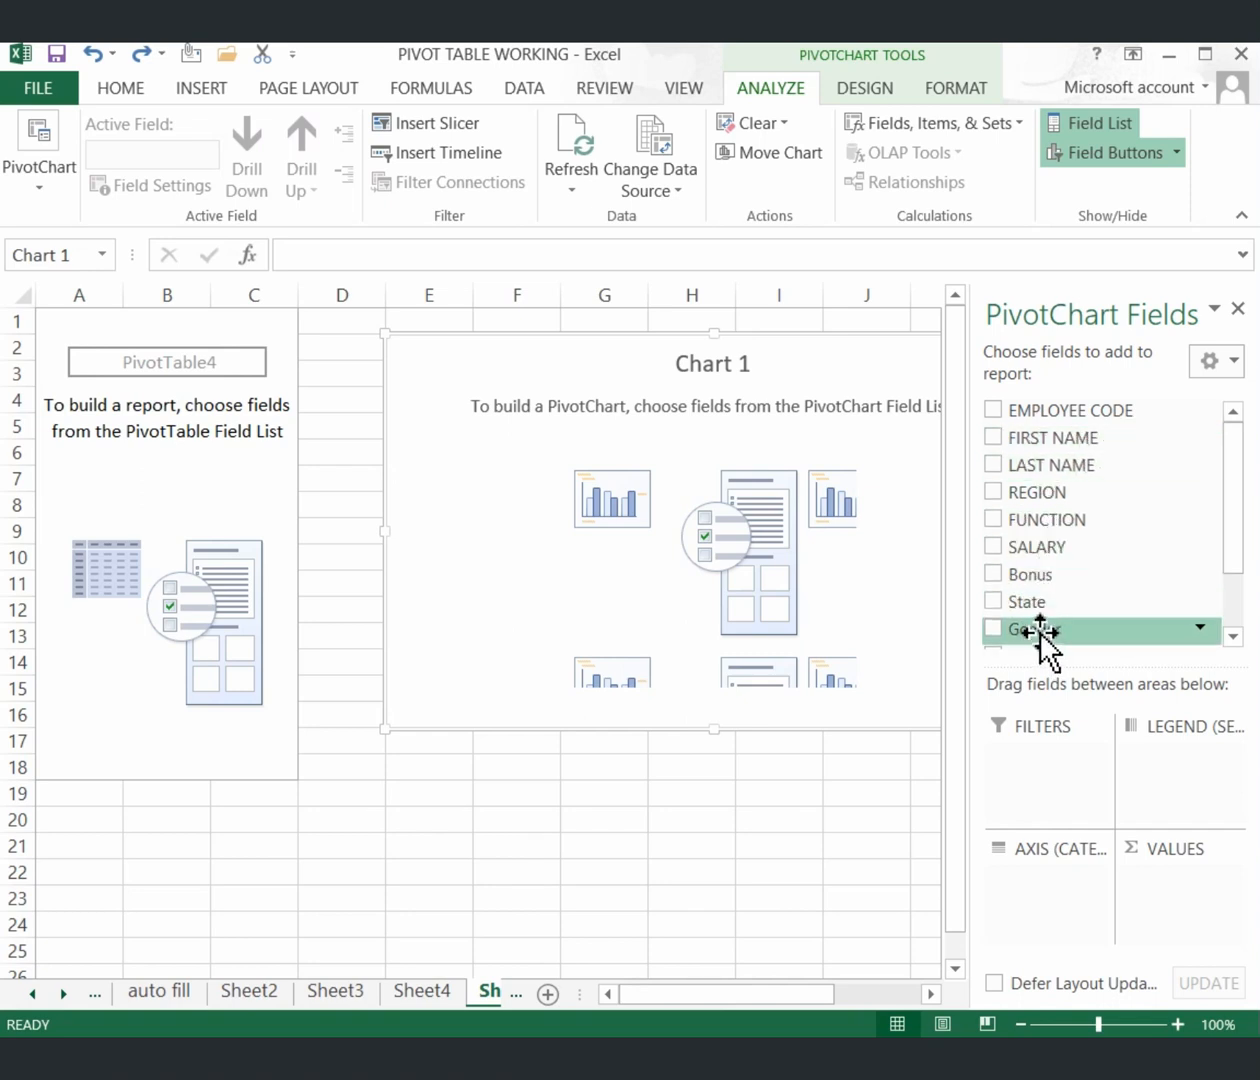
pyautogui.moveTo(1040, 632); pyautogui.dragTo(1018, 882)
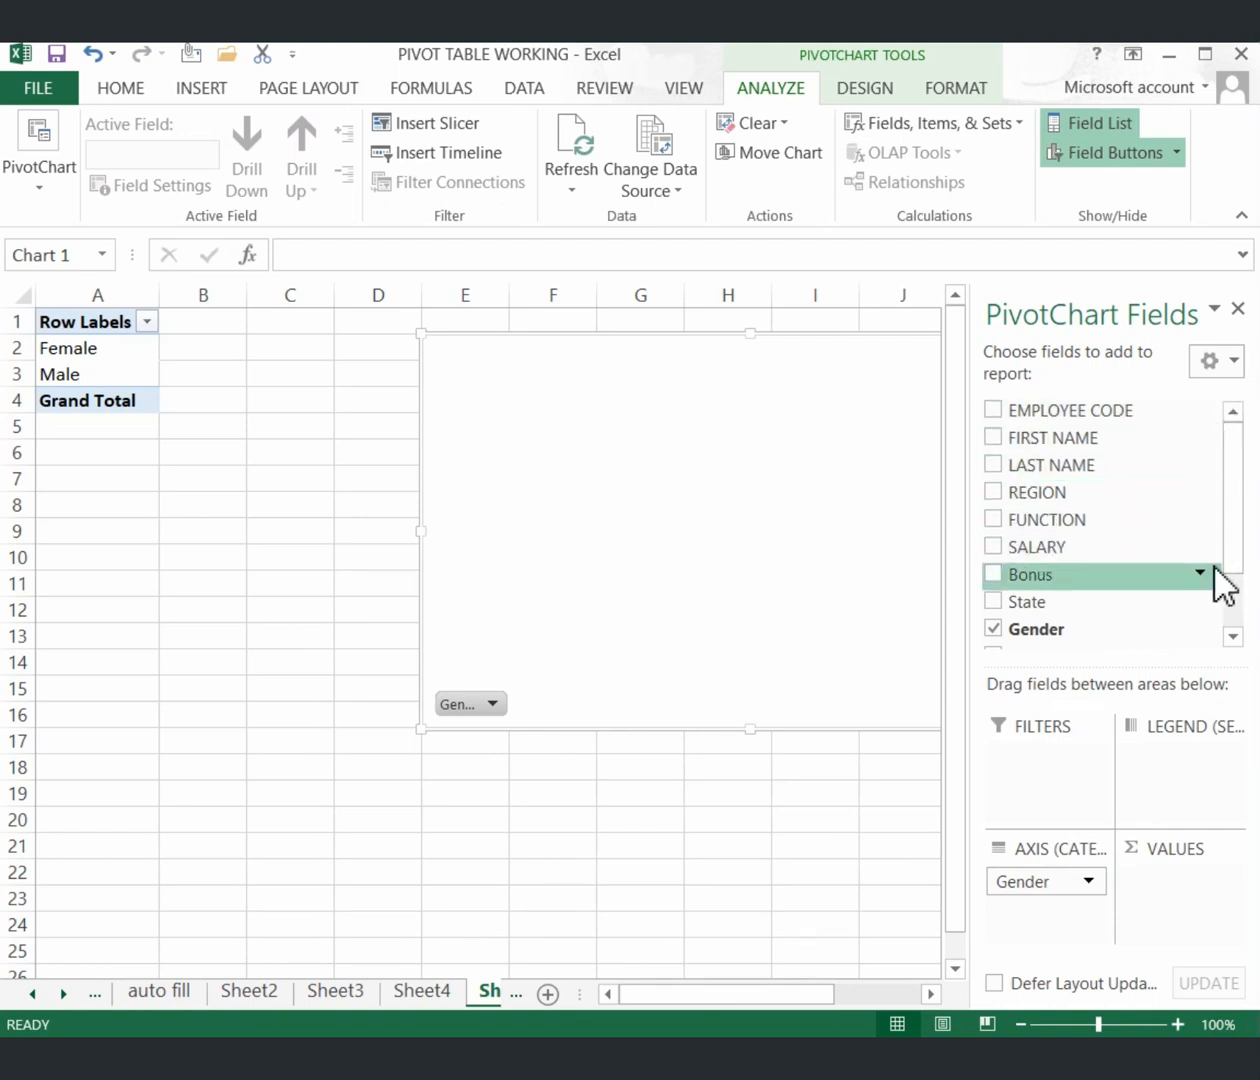
pyautogui.click(1233, 637)
pyautogui.click(1233, 637)
pyautogui.click(1233, 637)
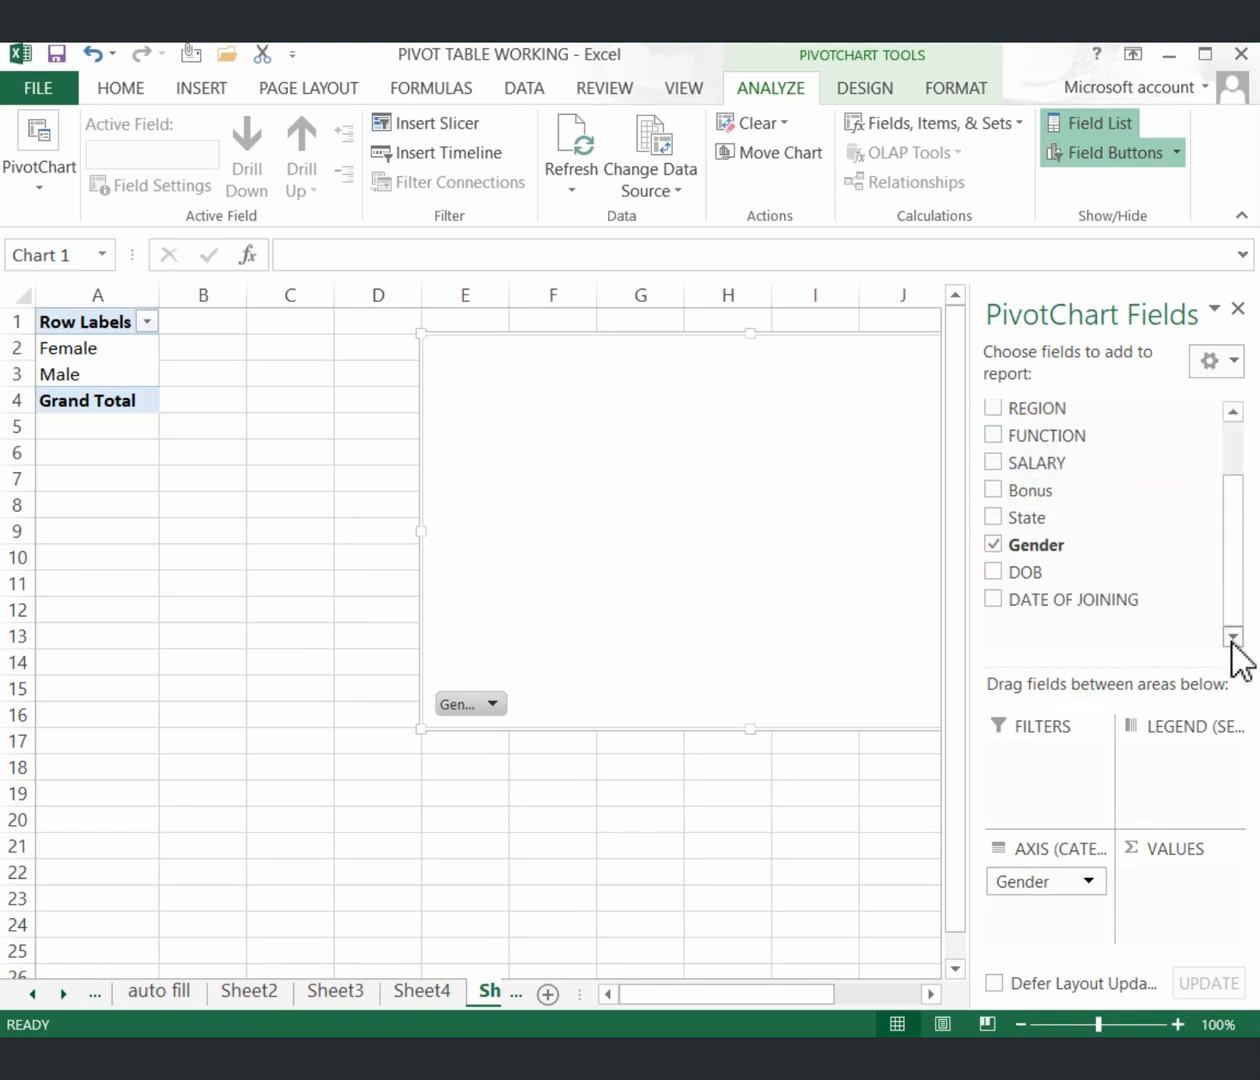
pyautogui.click(1236, 415)
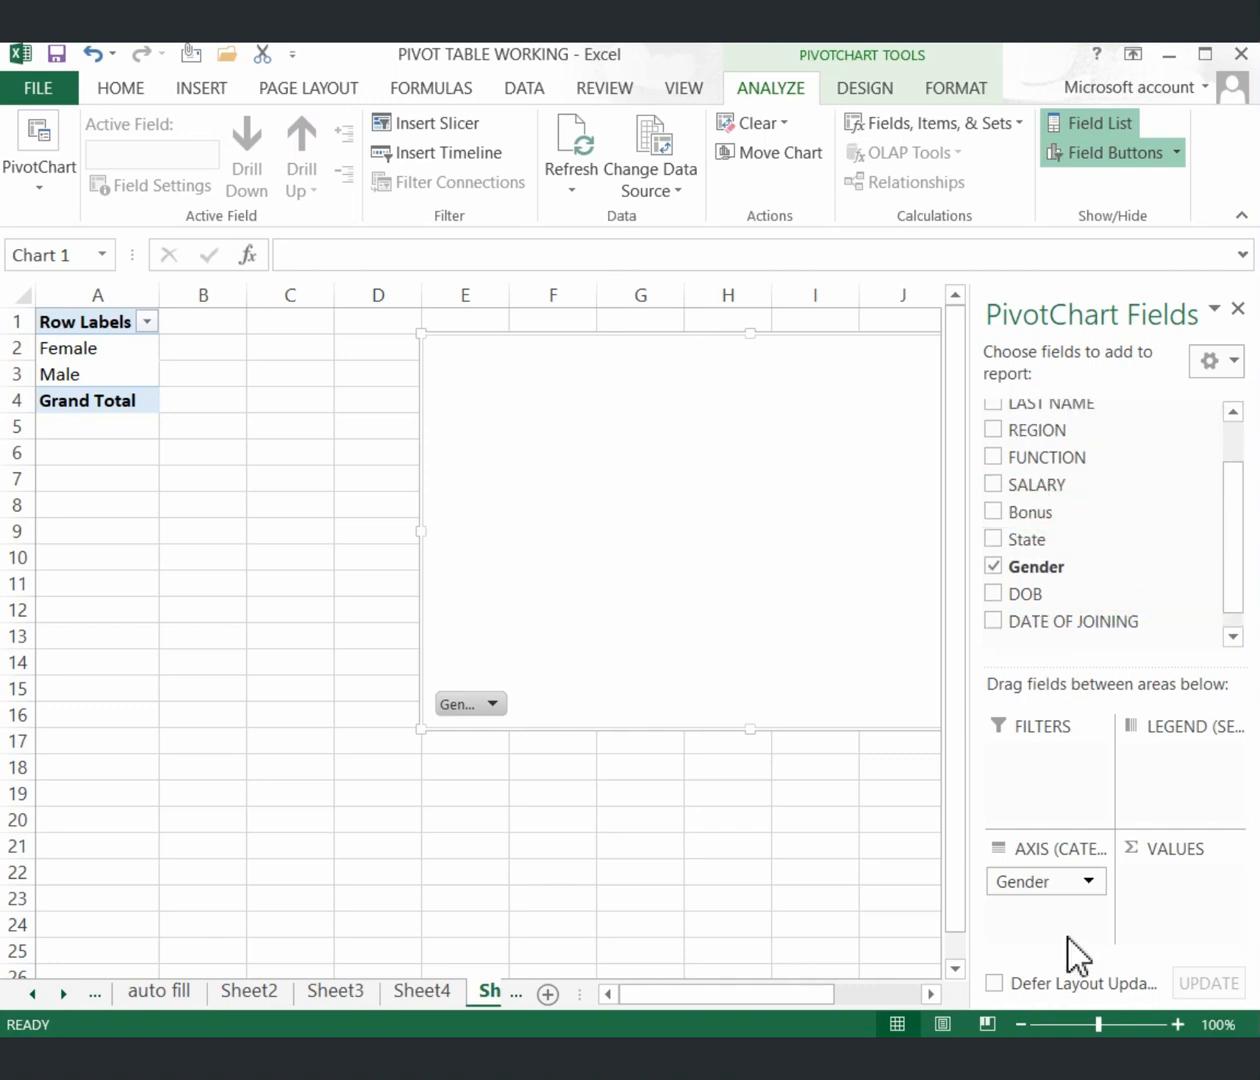
pyautogui.hotkey('ctrl', 'z')
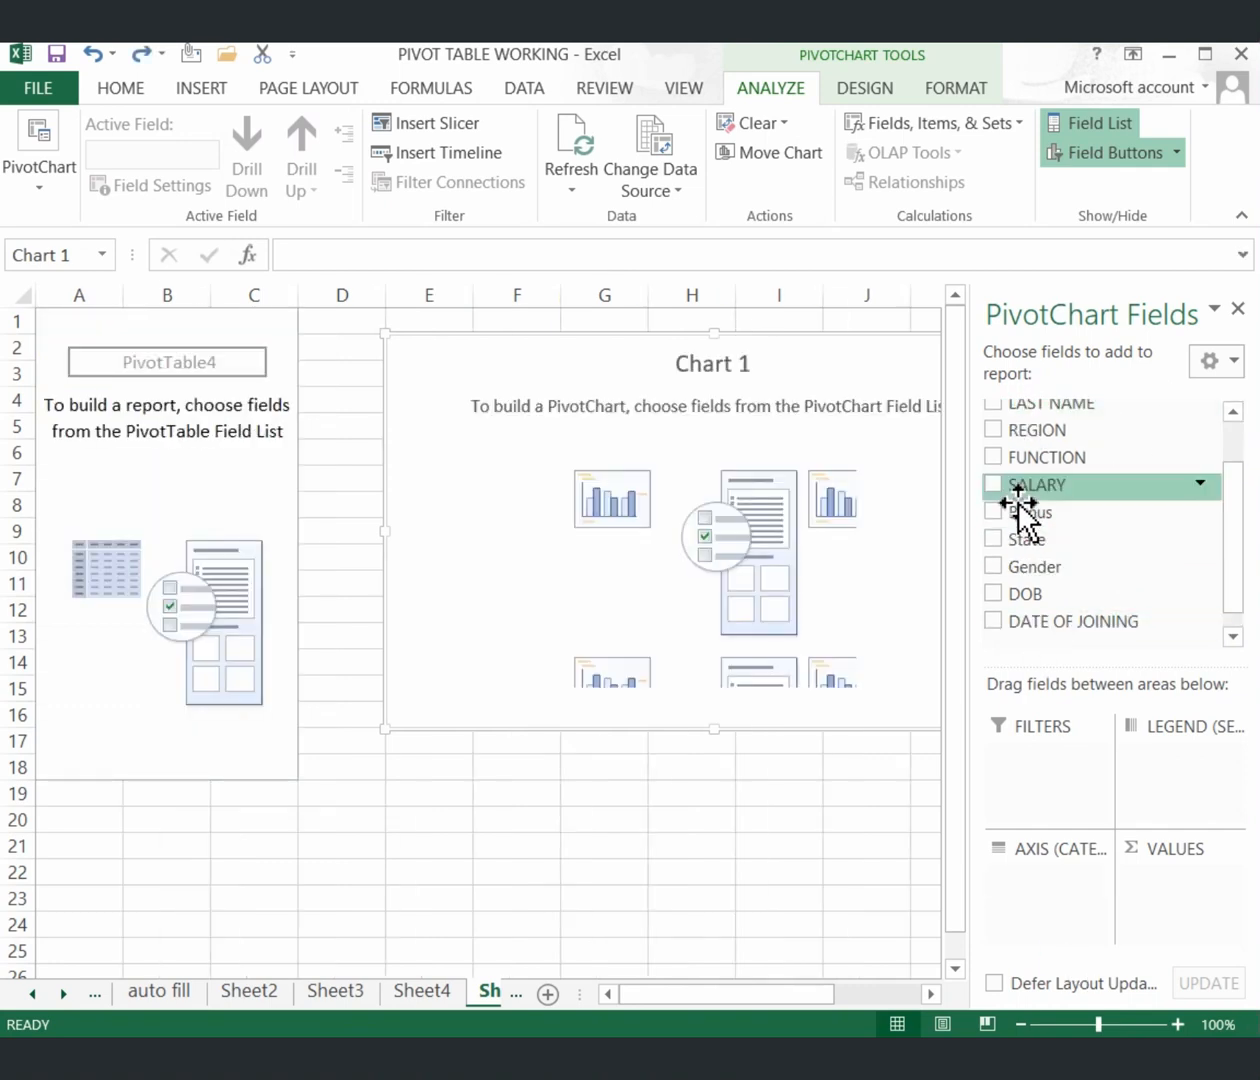
# Place State on the category axis and Gender in the legend, giving Female and Male columns.
pyautogui.moveTo(1010, 545); pyautogui.dragTo(1010, 890)
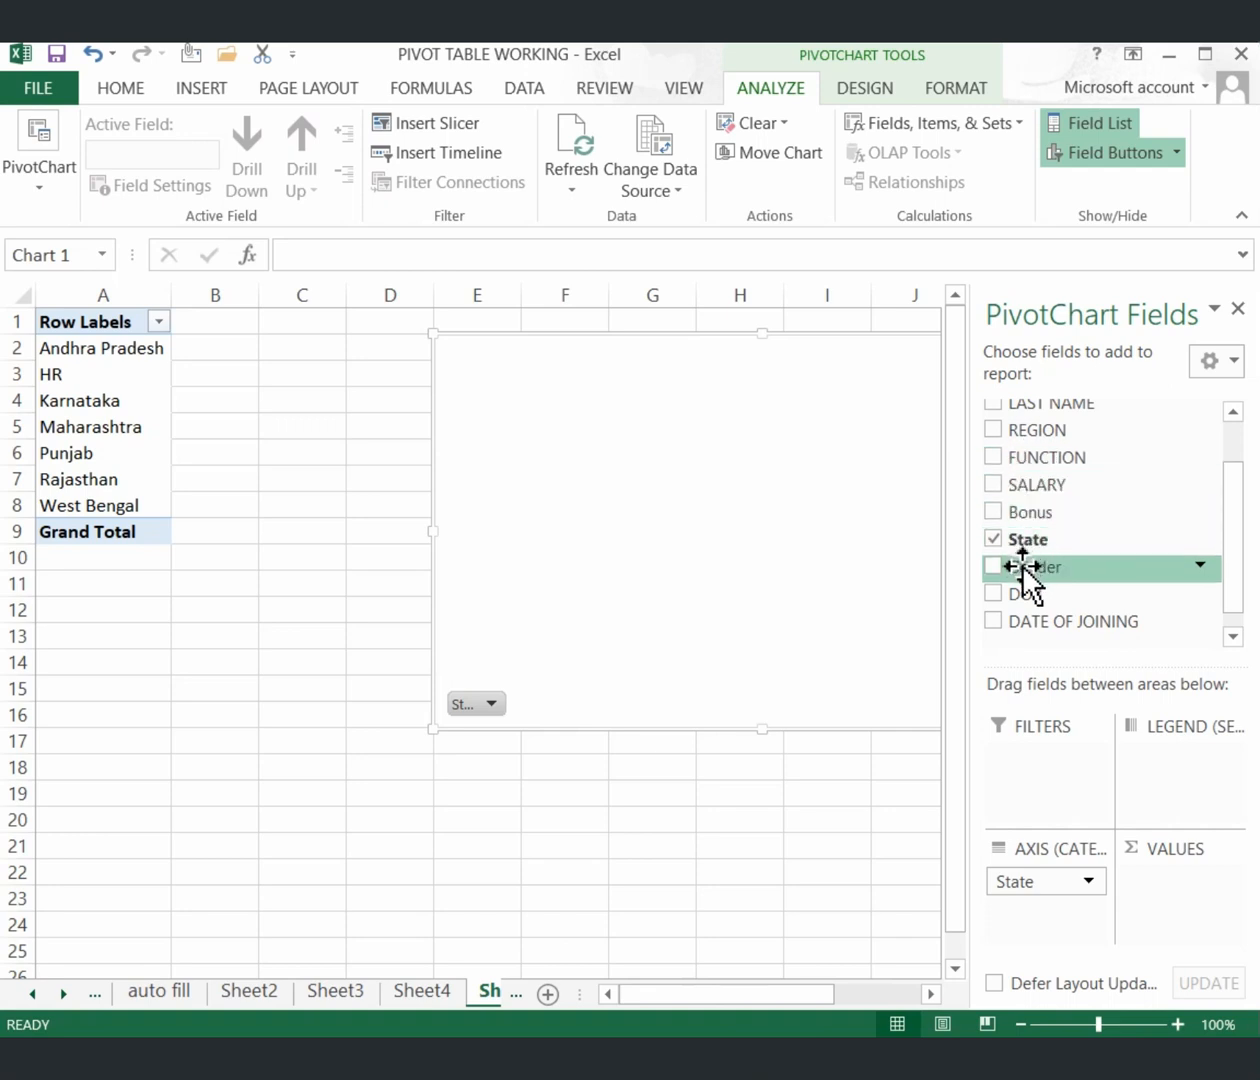
pyautogui.moveTo(1022, 568); pyautogui.dragTo(1172, 784)
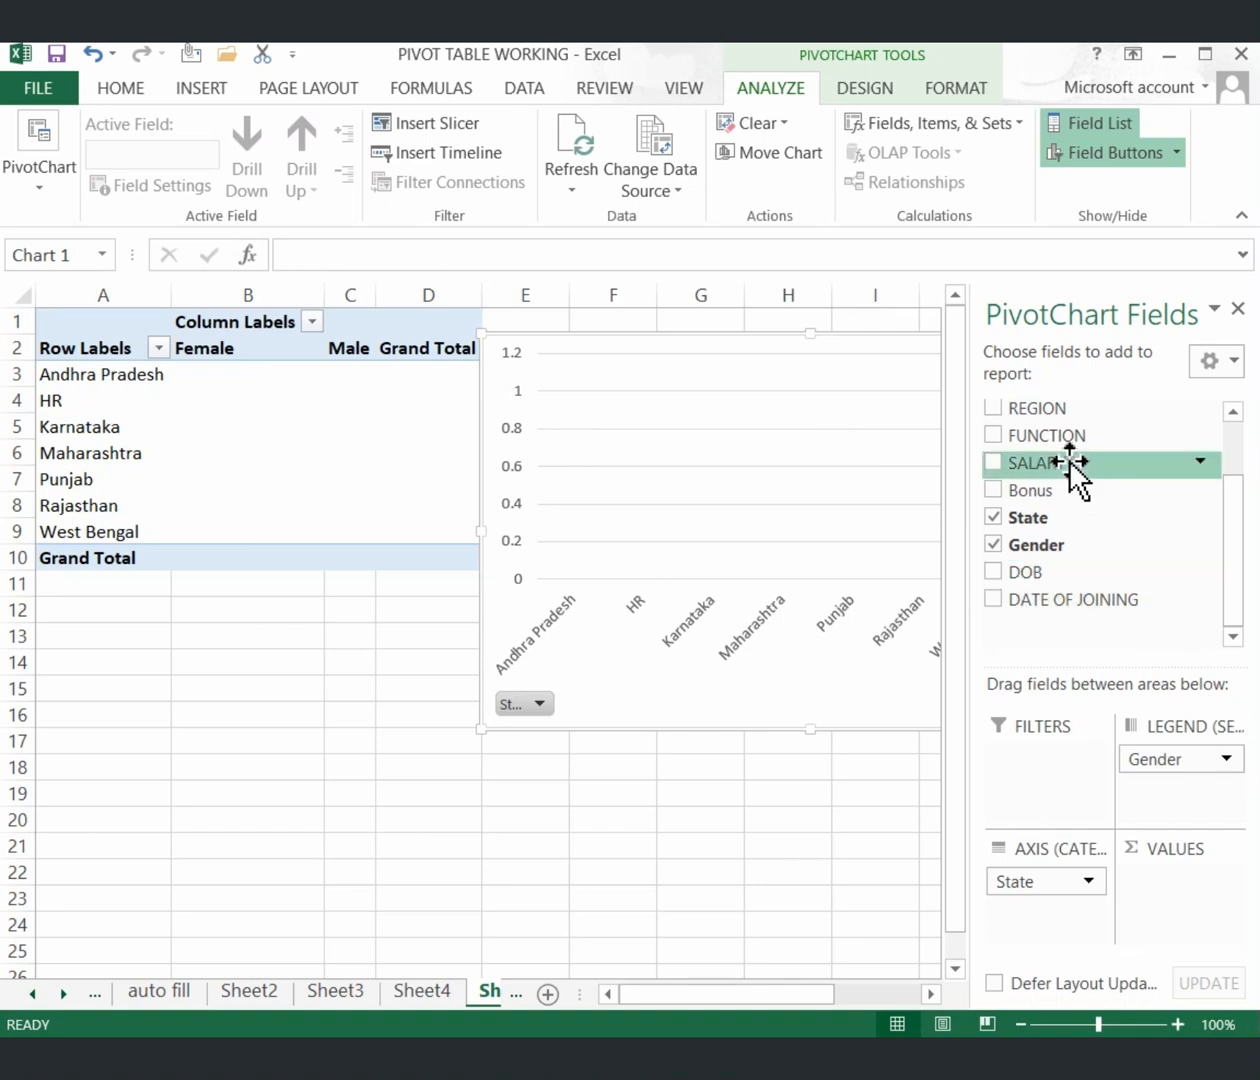
pyautogui.click(1234, 410)
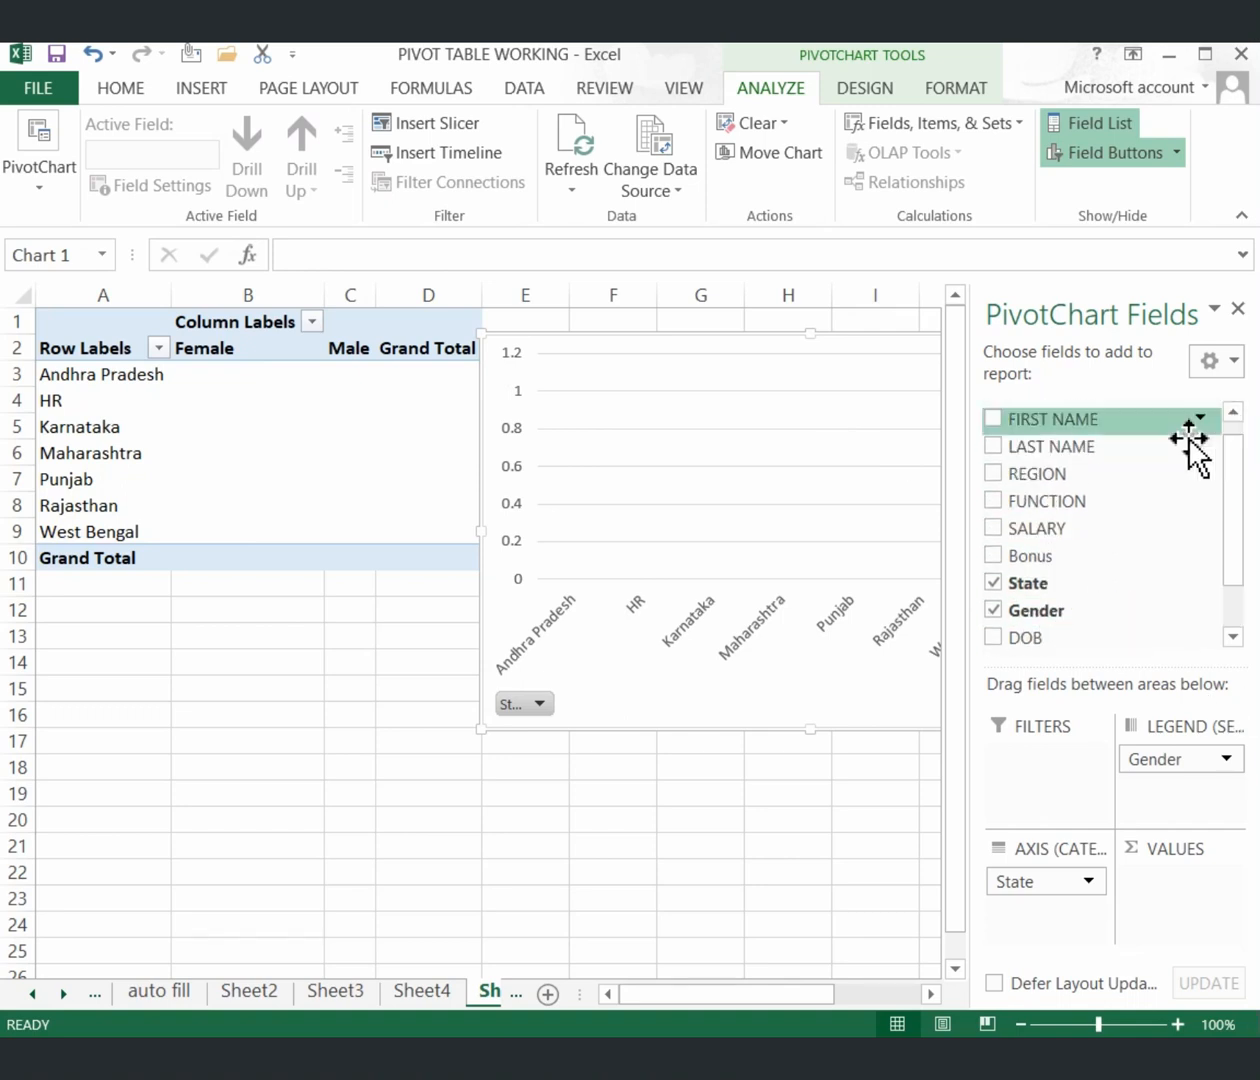
# Add Sum of Bonus by State and Gender, and move the chart below the pivot table.
pyautogui.moveTo(1114, 560); pyautogui.dragTo(1150, 885)
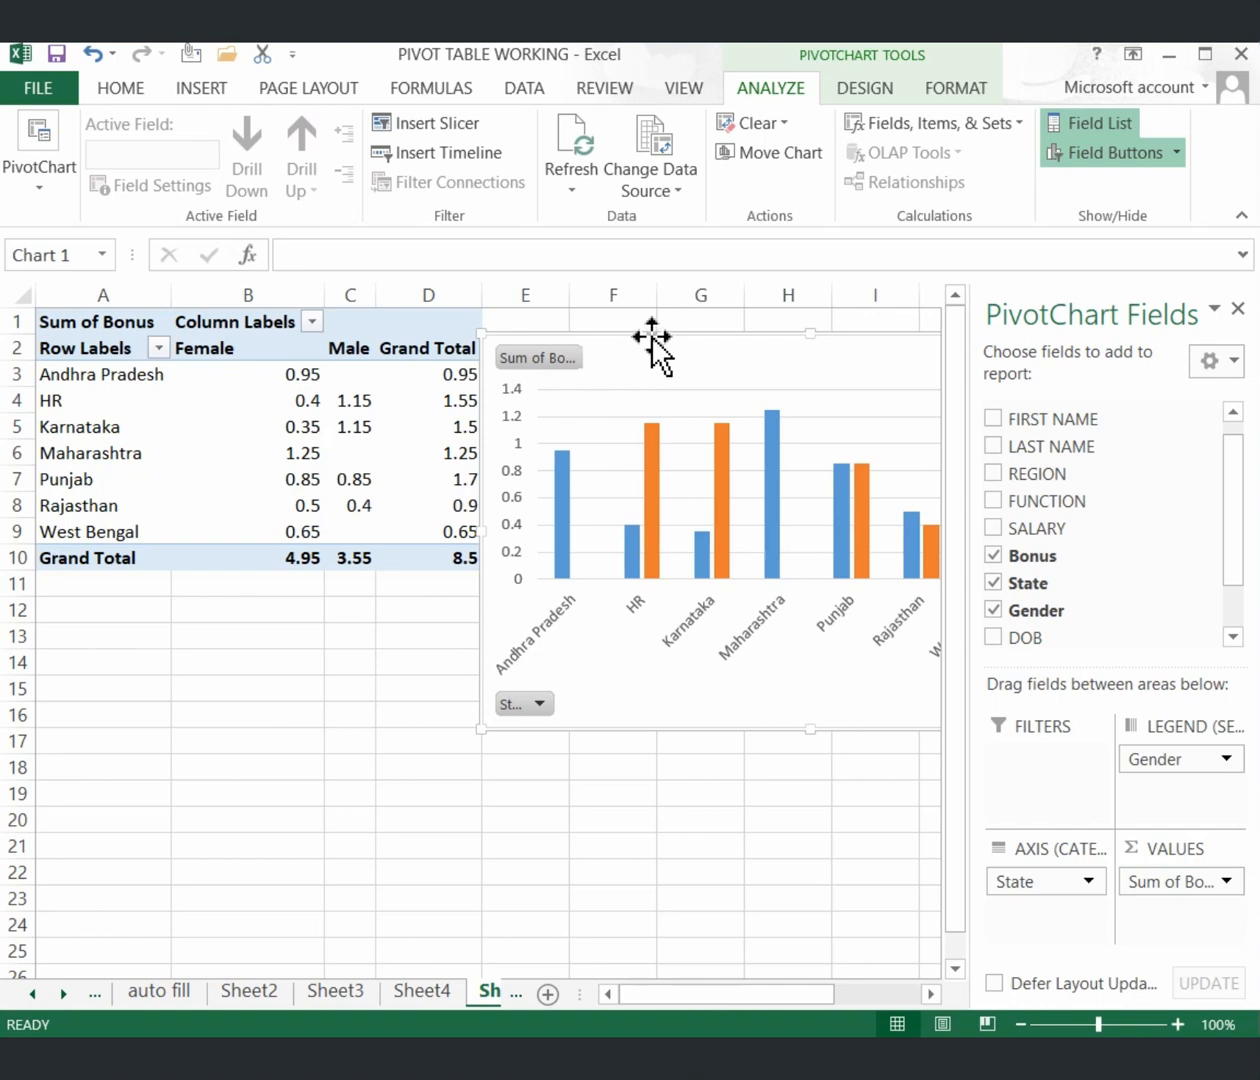
pyautogui.moveTo(652, 340)
pyautogui.mouseDown()
pyautogui.moveTo(497, 568)
pyautogui.moveTo(239, 591)
pyautogui.moveTo(260, 597)
pyautogui.moveTo(253, 582)
pyautogui.mouseUp()
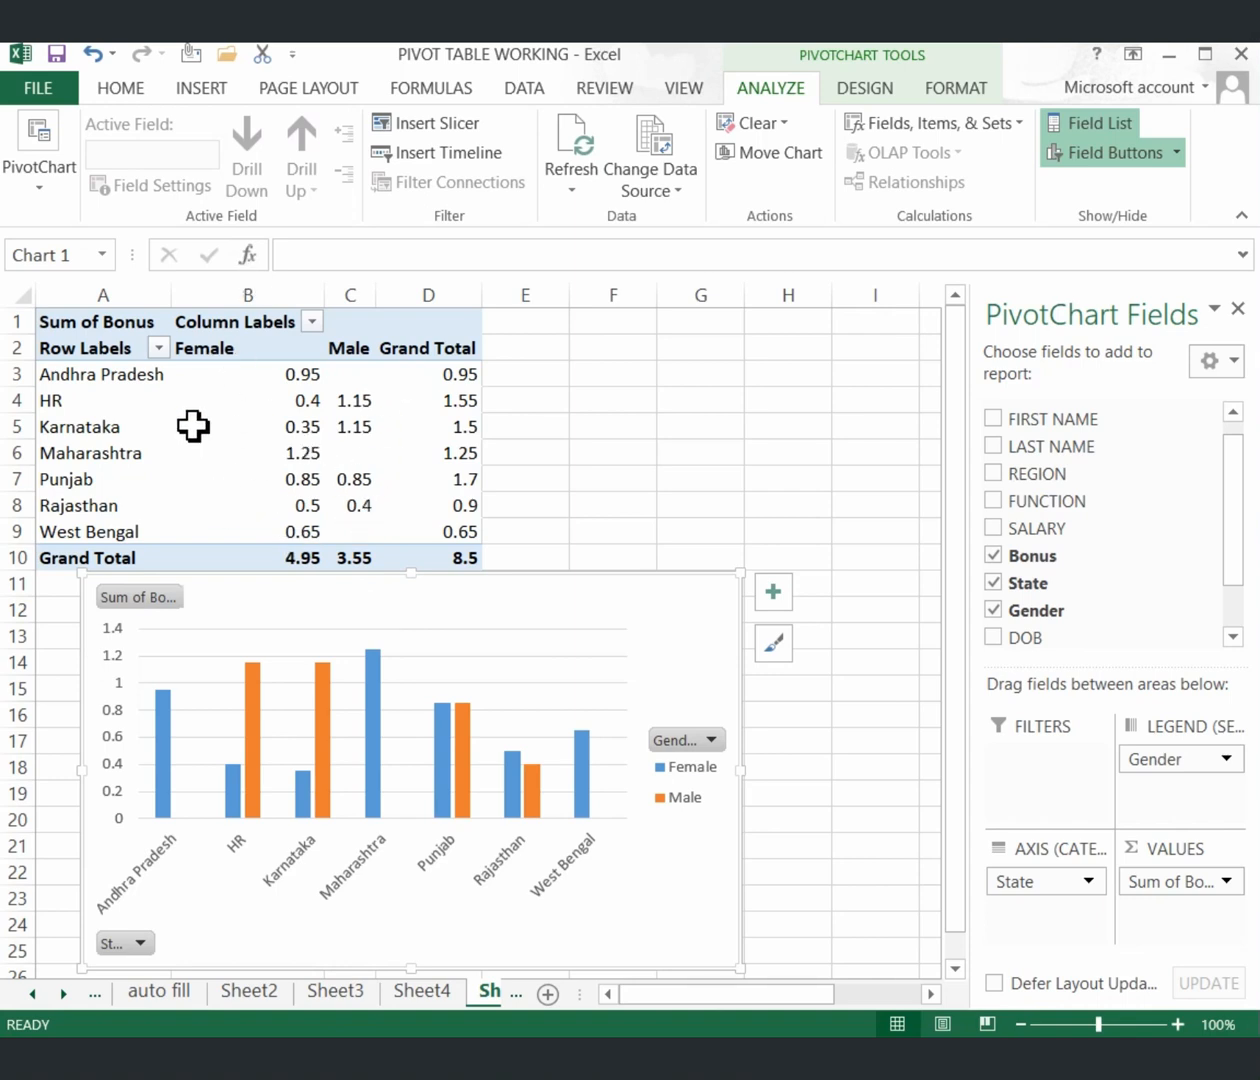
# Check the Female and Male bonus cells for Andhra Pradesh and HR, then undo the Bonus values.
pyautogui.click(276, 371)
pyautogui.press('Right')
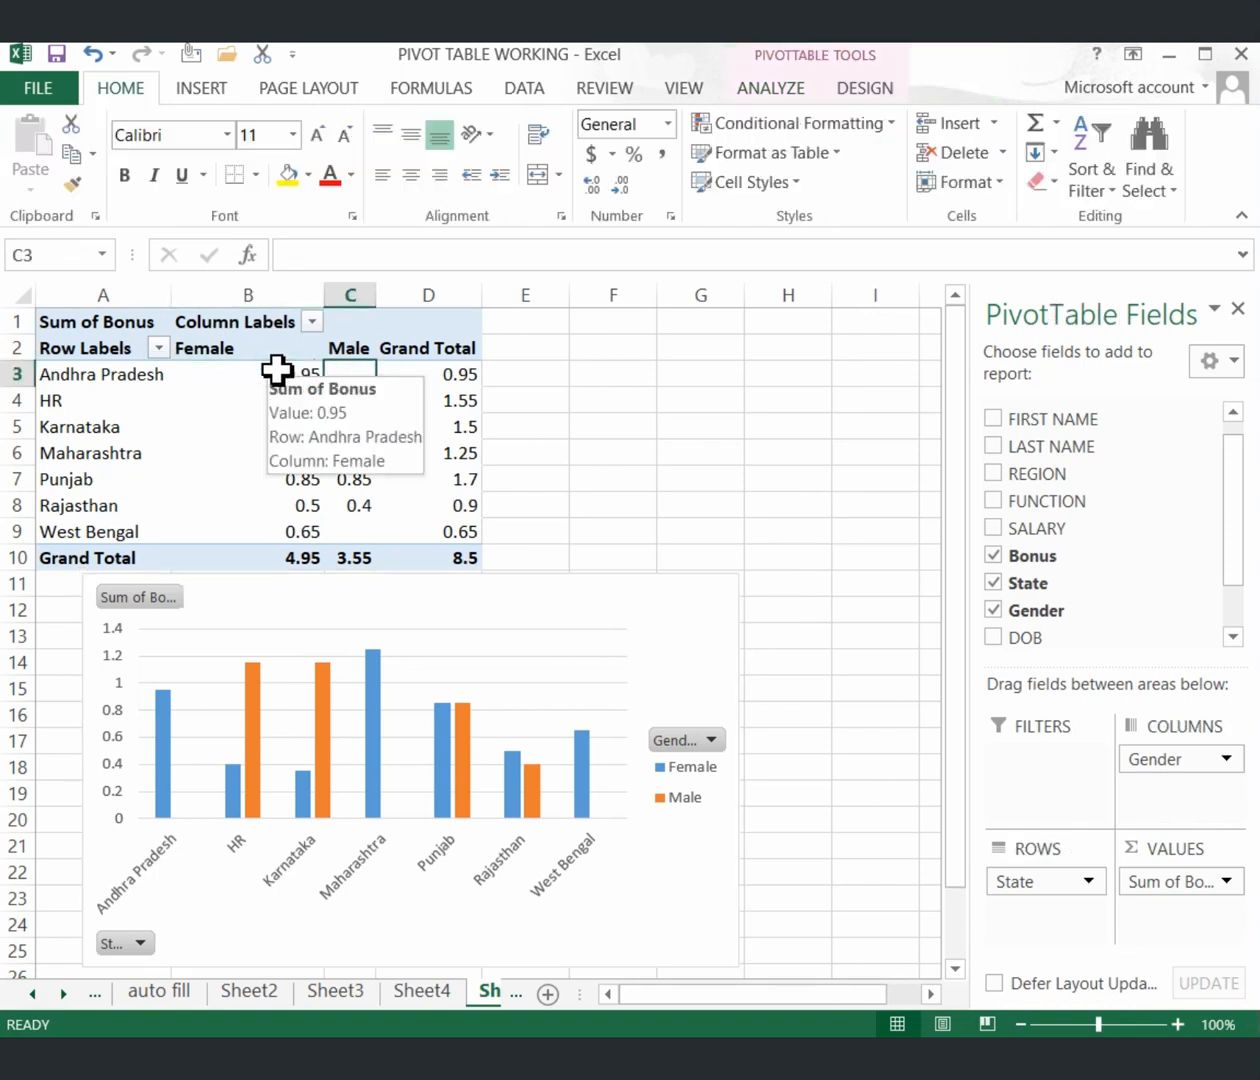
pyautogui.click(259, 396)
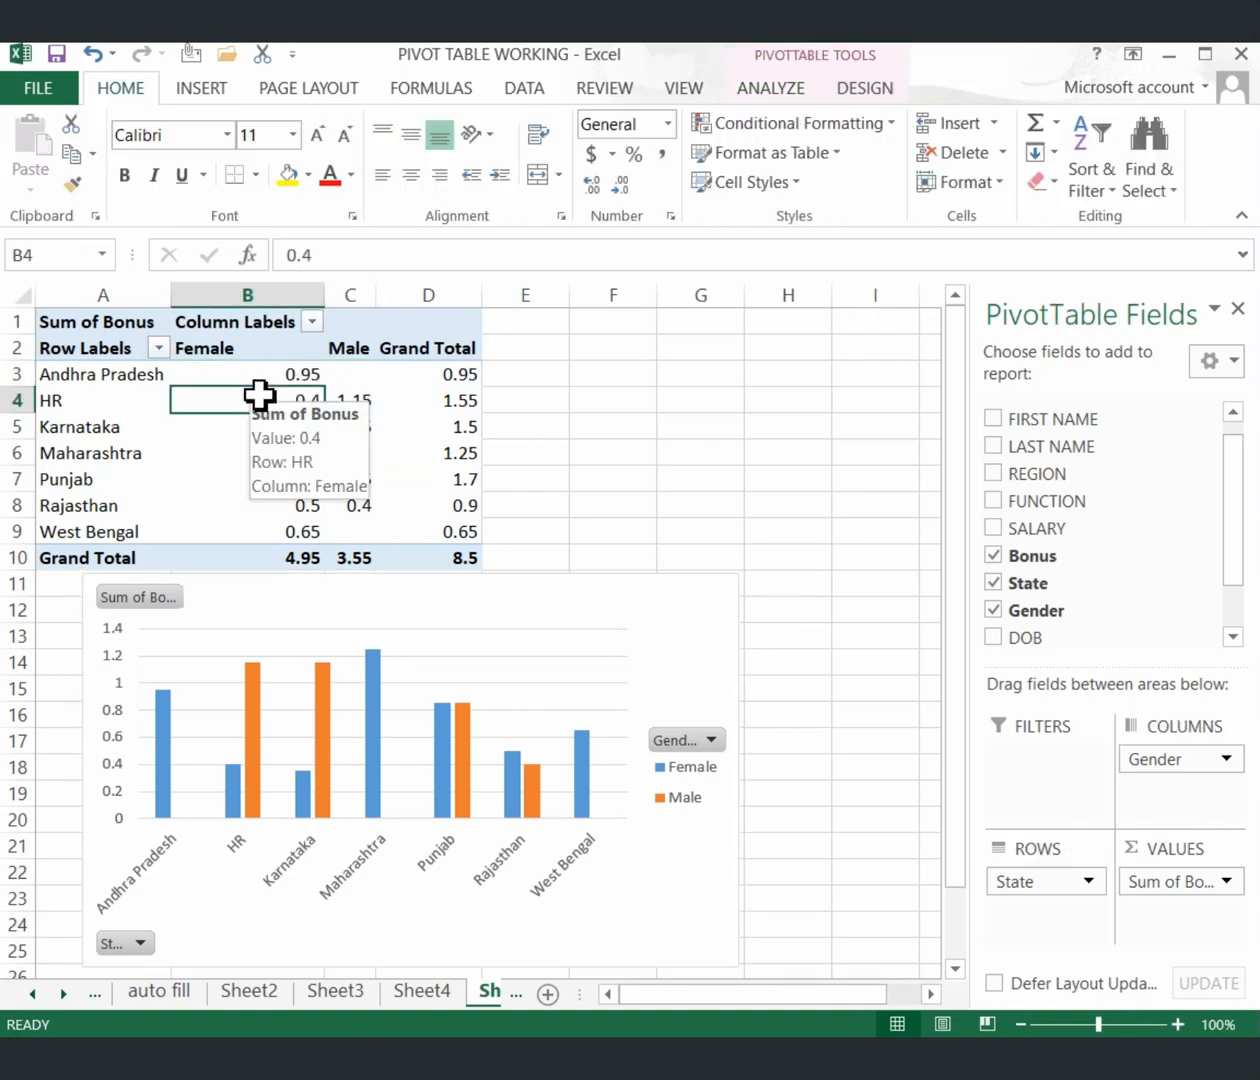
pyautogui.press('Right')
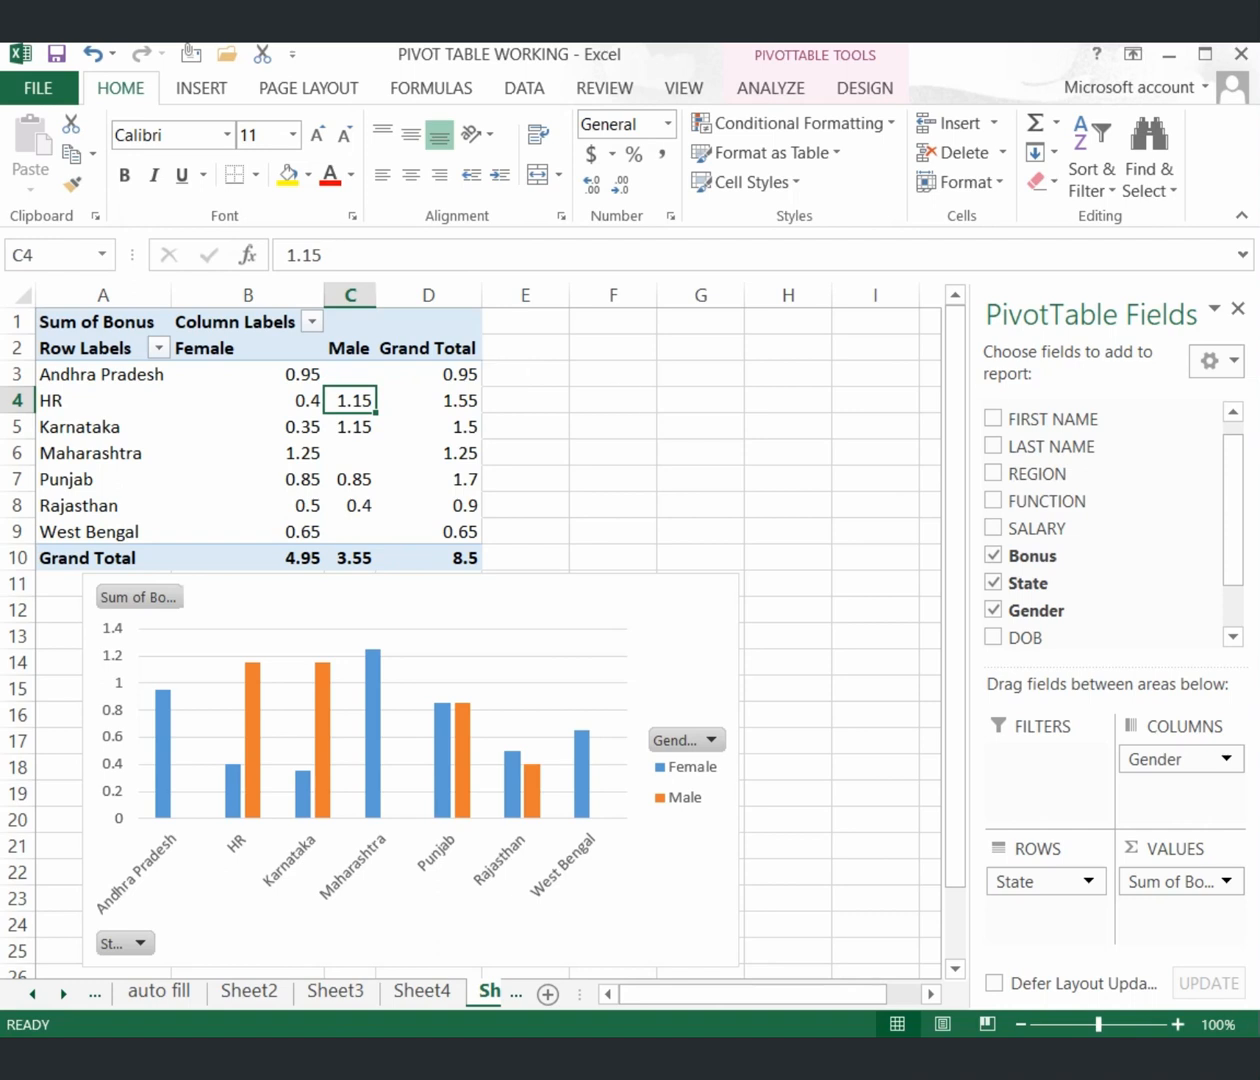
pyautogui.click(1231, 411)
pyautogui.hotkey('ctrl', 'z')
pyautogui.hotkey('ctrl', 'z')
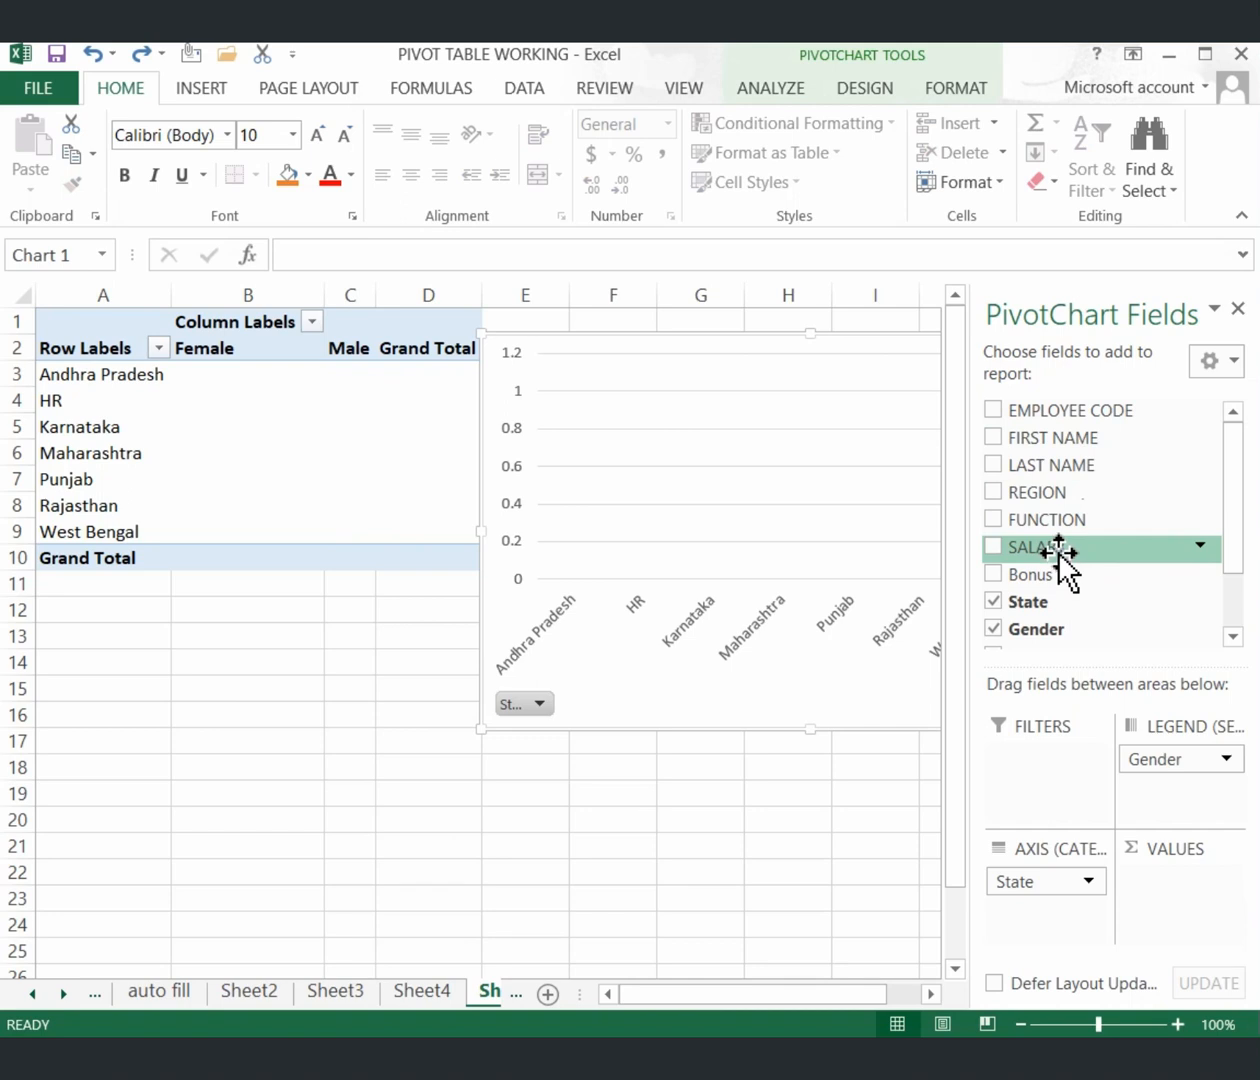
# Add SALARY as the summed values, showing Female and Male totals by State, Grand Total 2023531.
pyautogui.moveTo(1060, 555); pyautogui.dragTo(1172, 910)
pyautogui.click(360, 766)
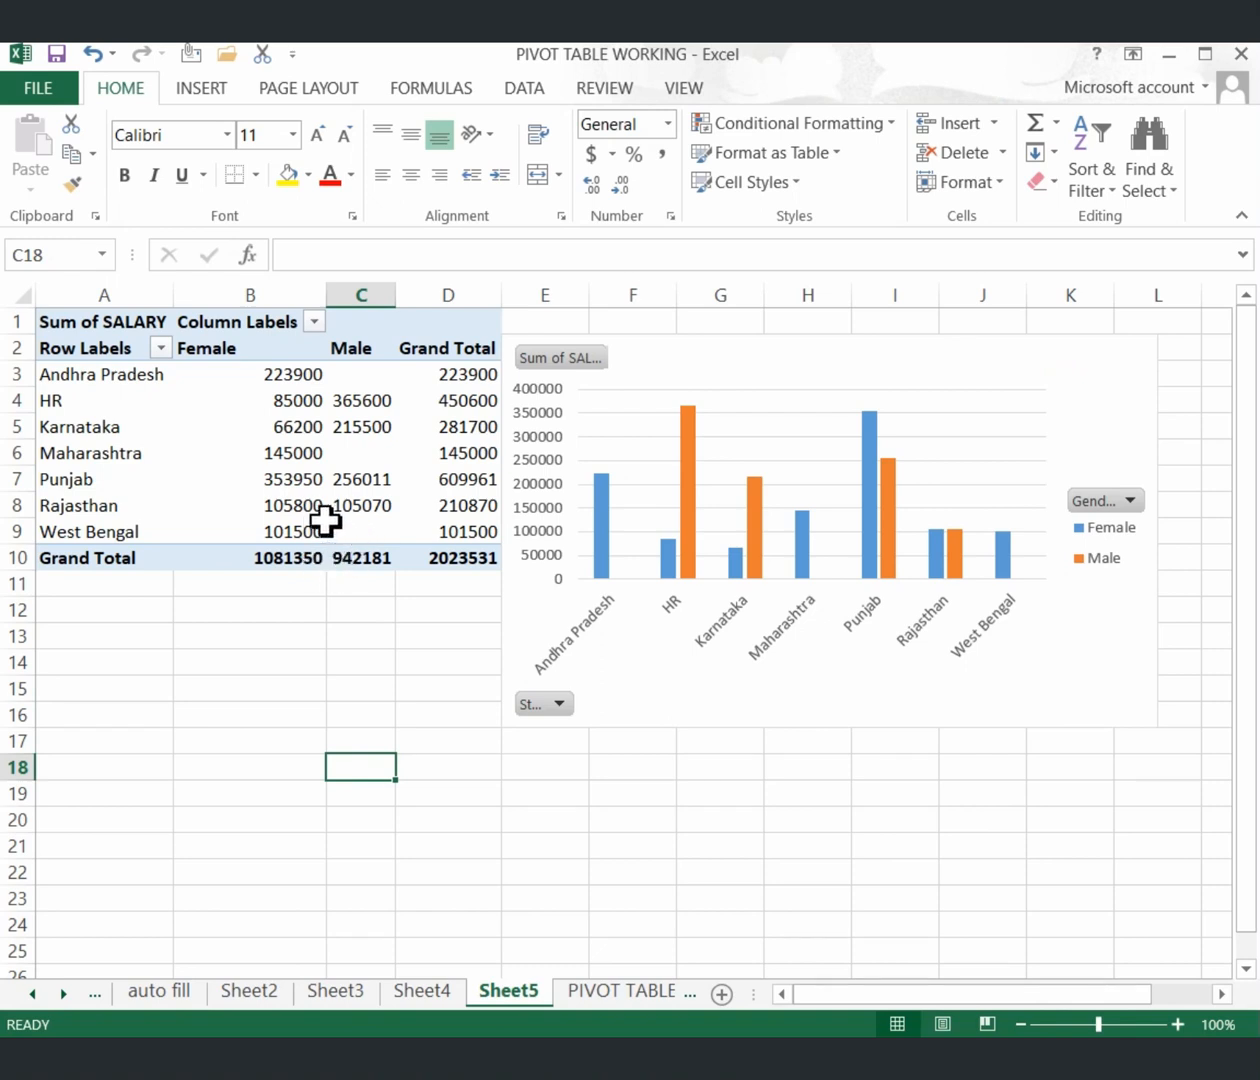
pyautogui.moveTo(305, 556)
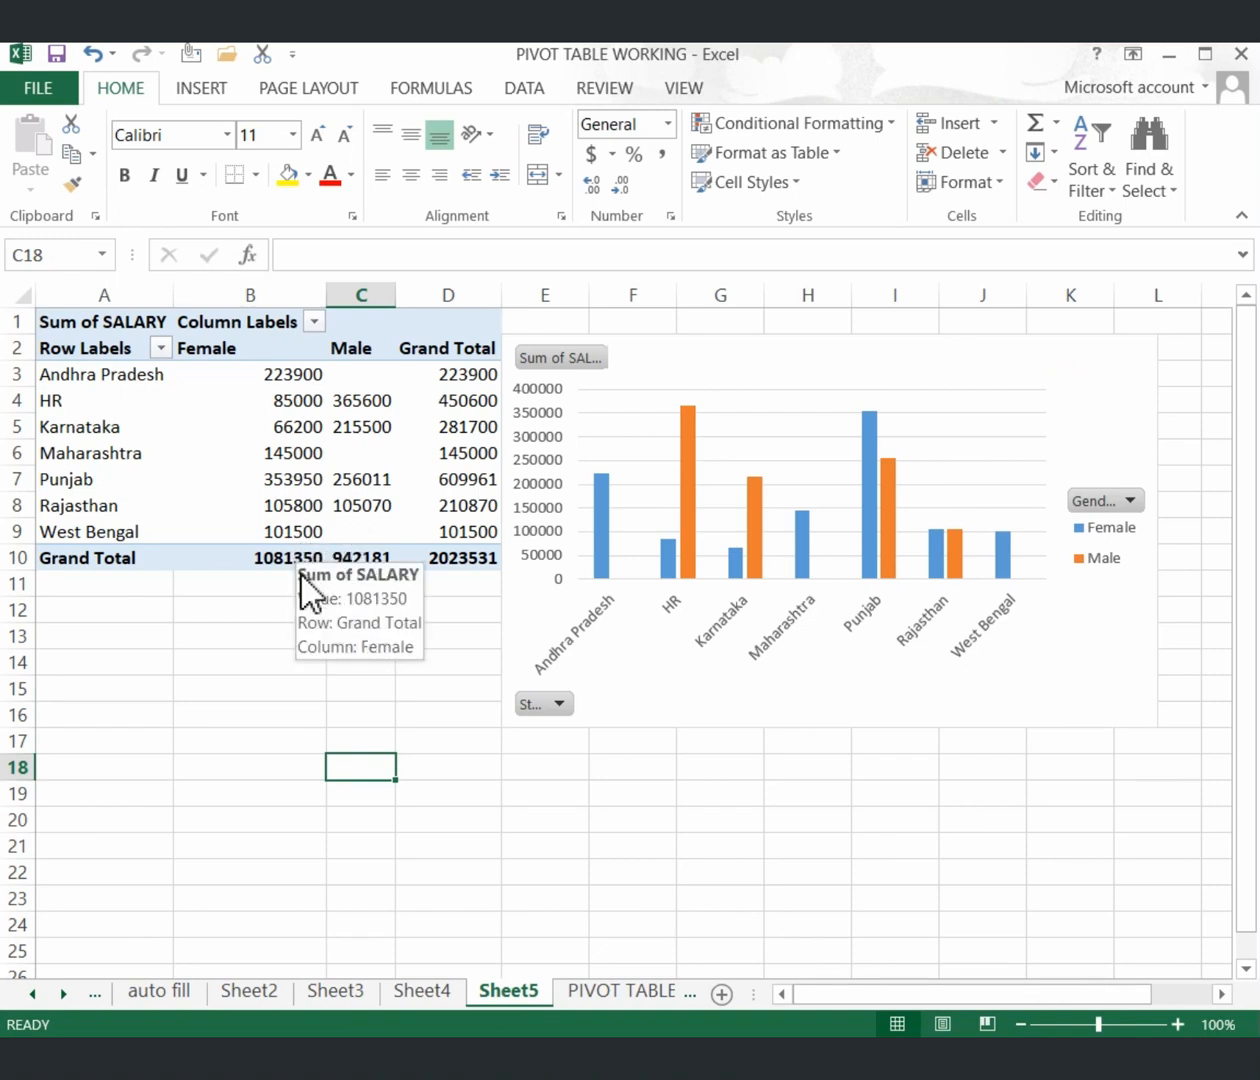